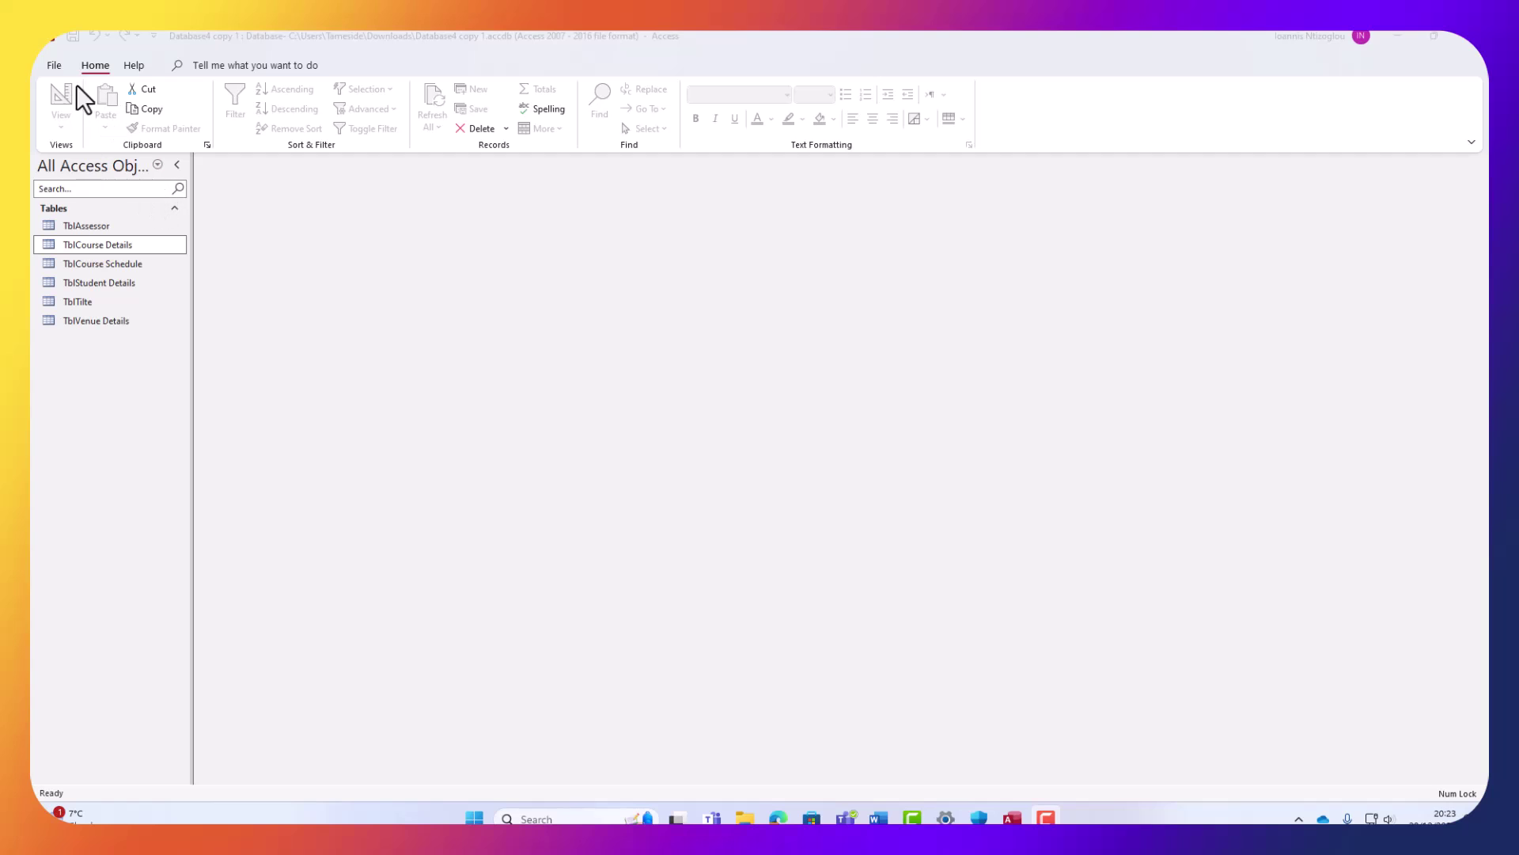
Open the TblAssessor table and the database Relationships diagram.
double_click(103, 227)
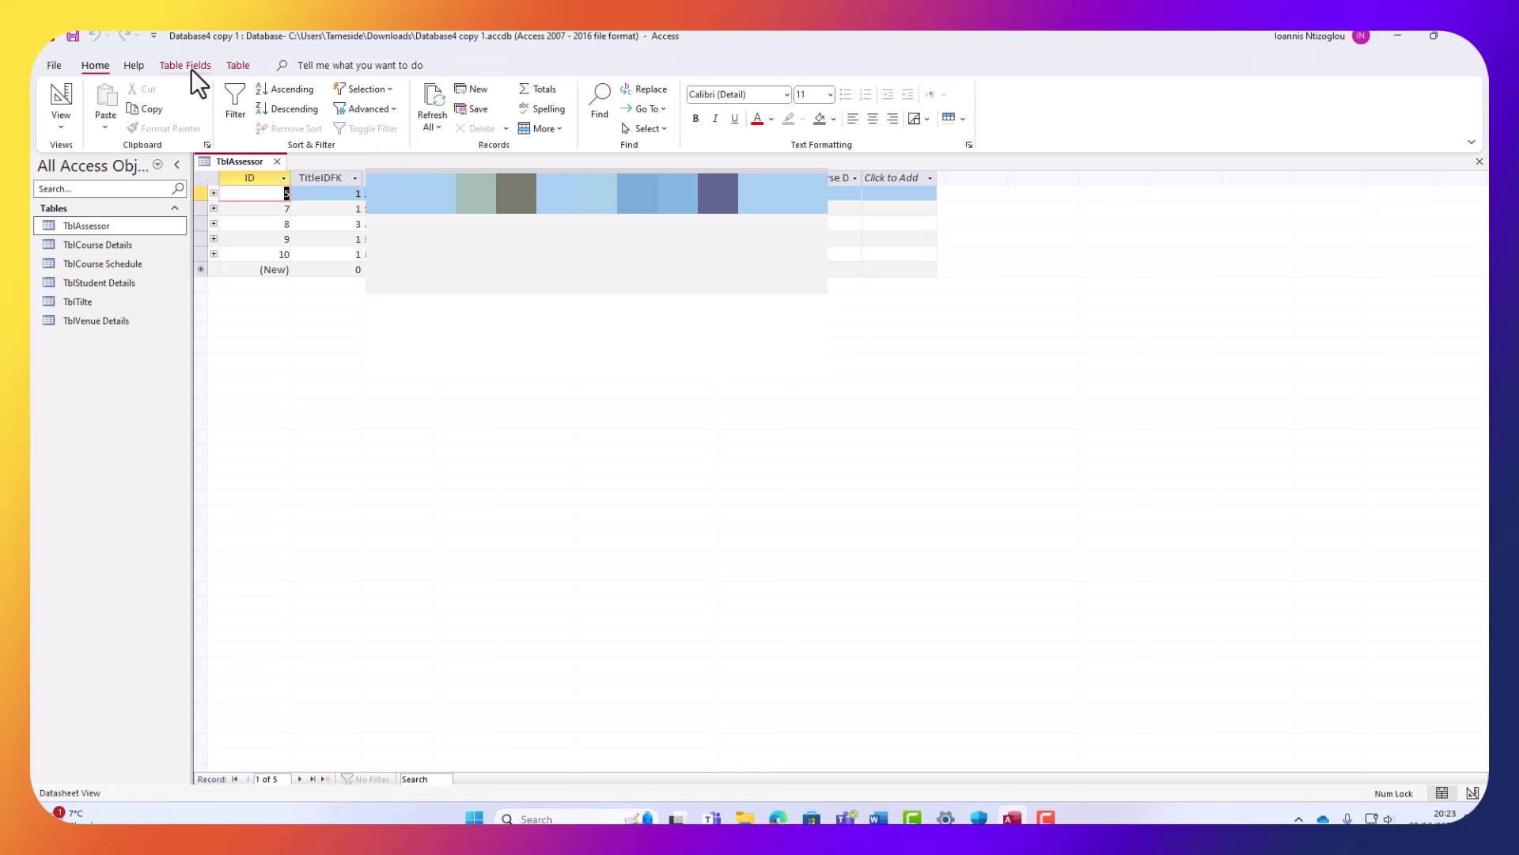
left_click(229, 67)
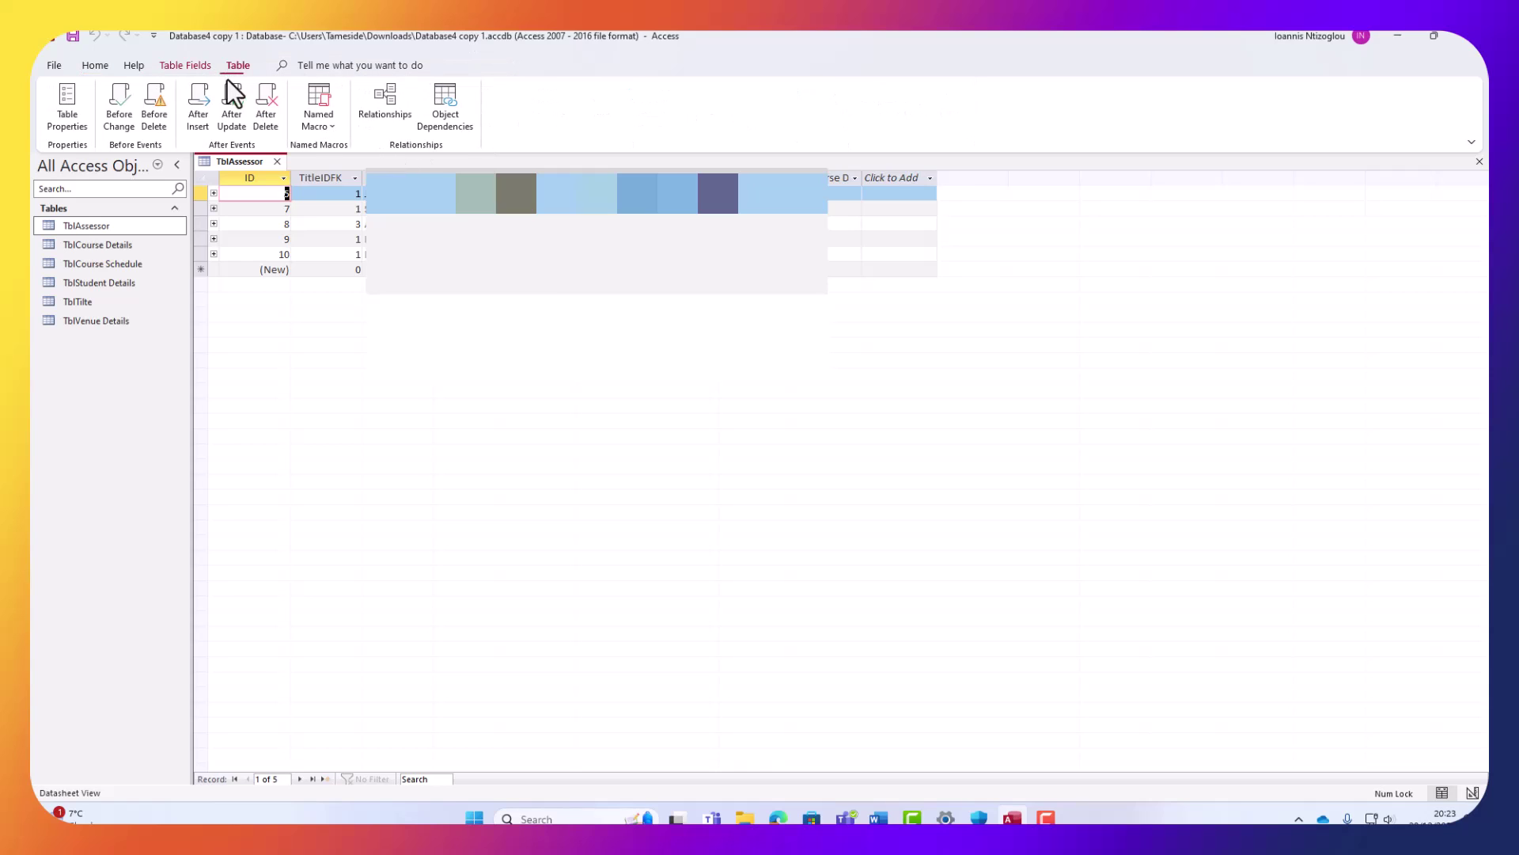
left_click(374, 99)
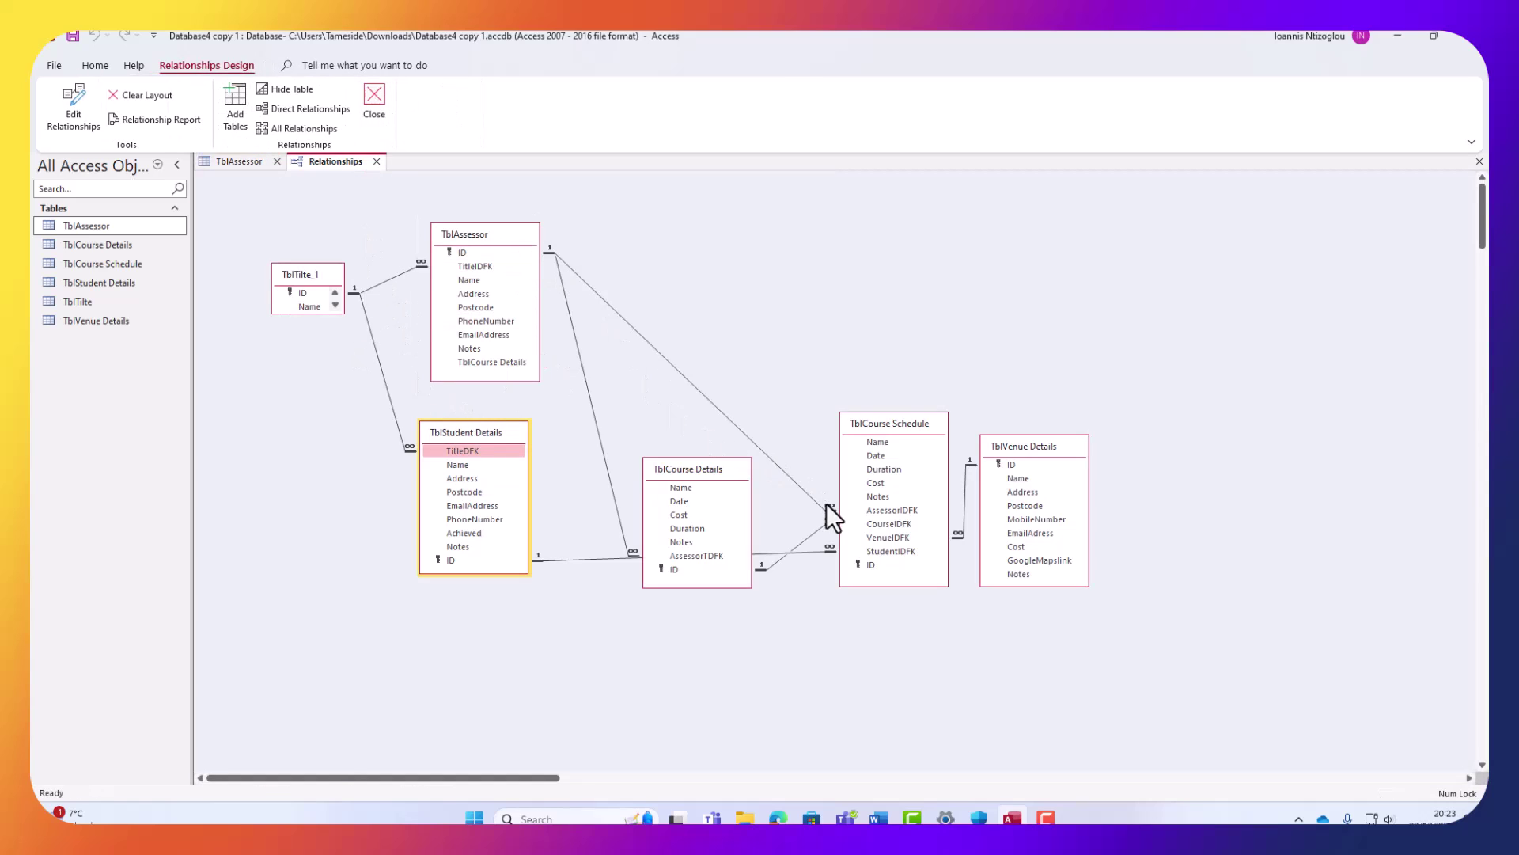
Move TblCourse Schedule up, inspect its one-to-many link from TblAssessor ID, and close the diagram.
left_click_drag(869, 429, 900, 183)
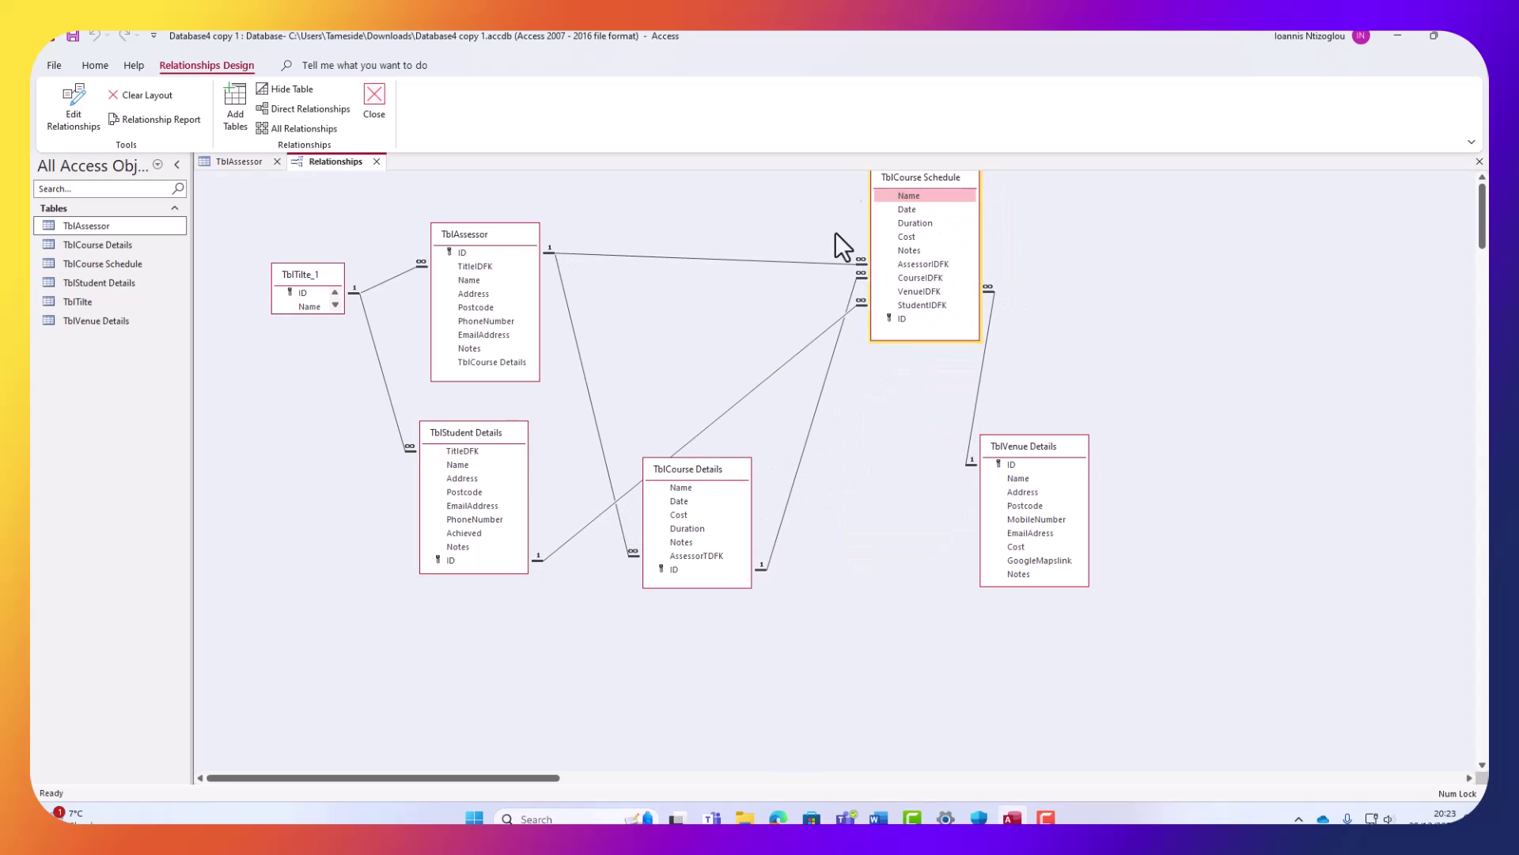
double_click(764, 261)
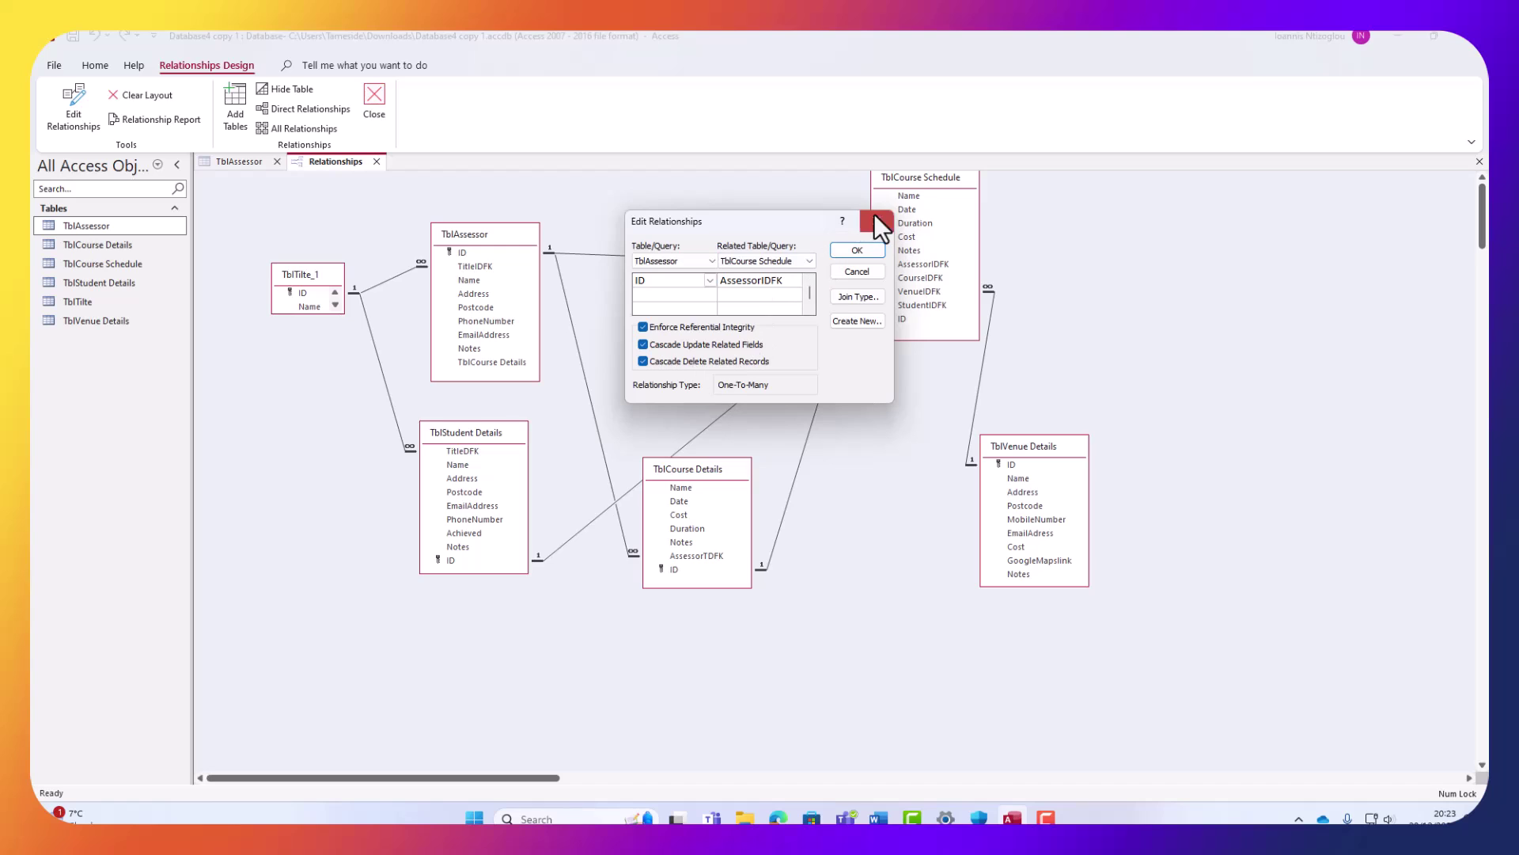
left_click(875, 221)
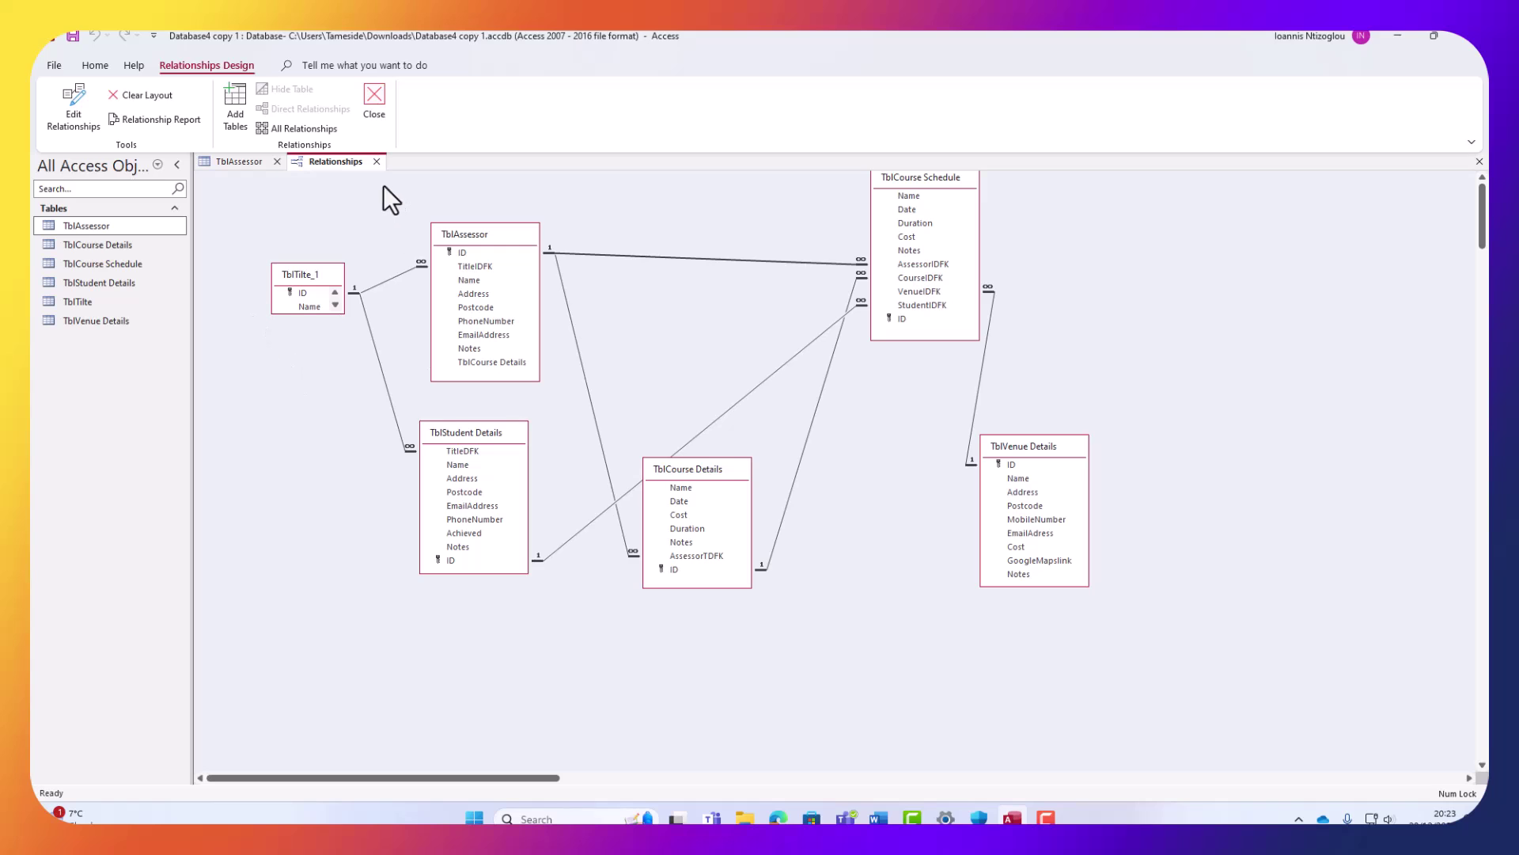
left_click(376, 162)
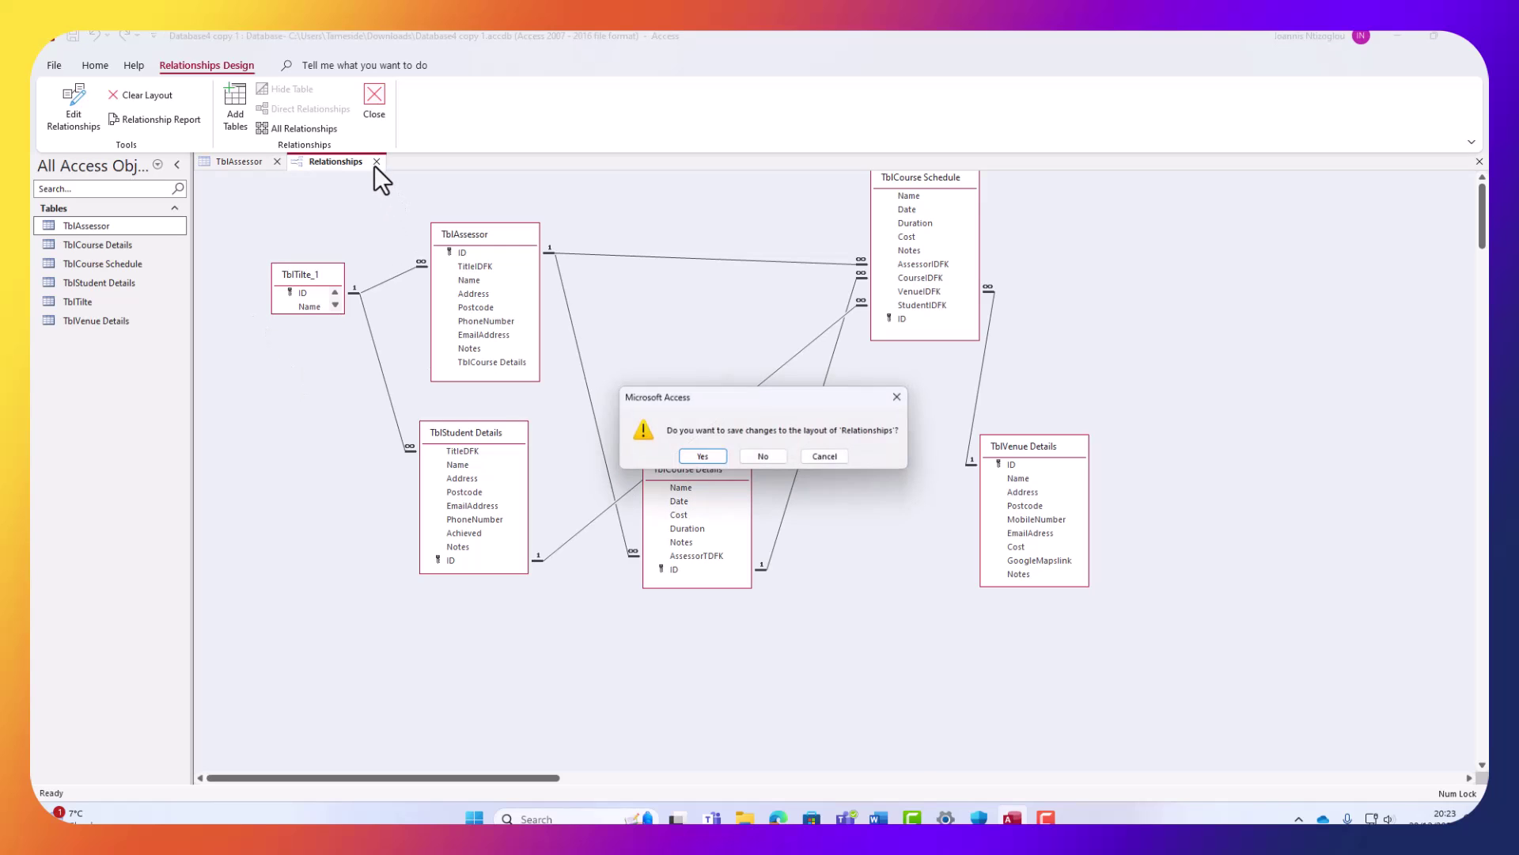
Discard the diagram layout changes, close the TblAssessor datasheet and open TblAssessor in Design View.
left_click(766, 458)
left_click(279, 160)
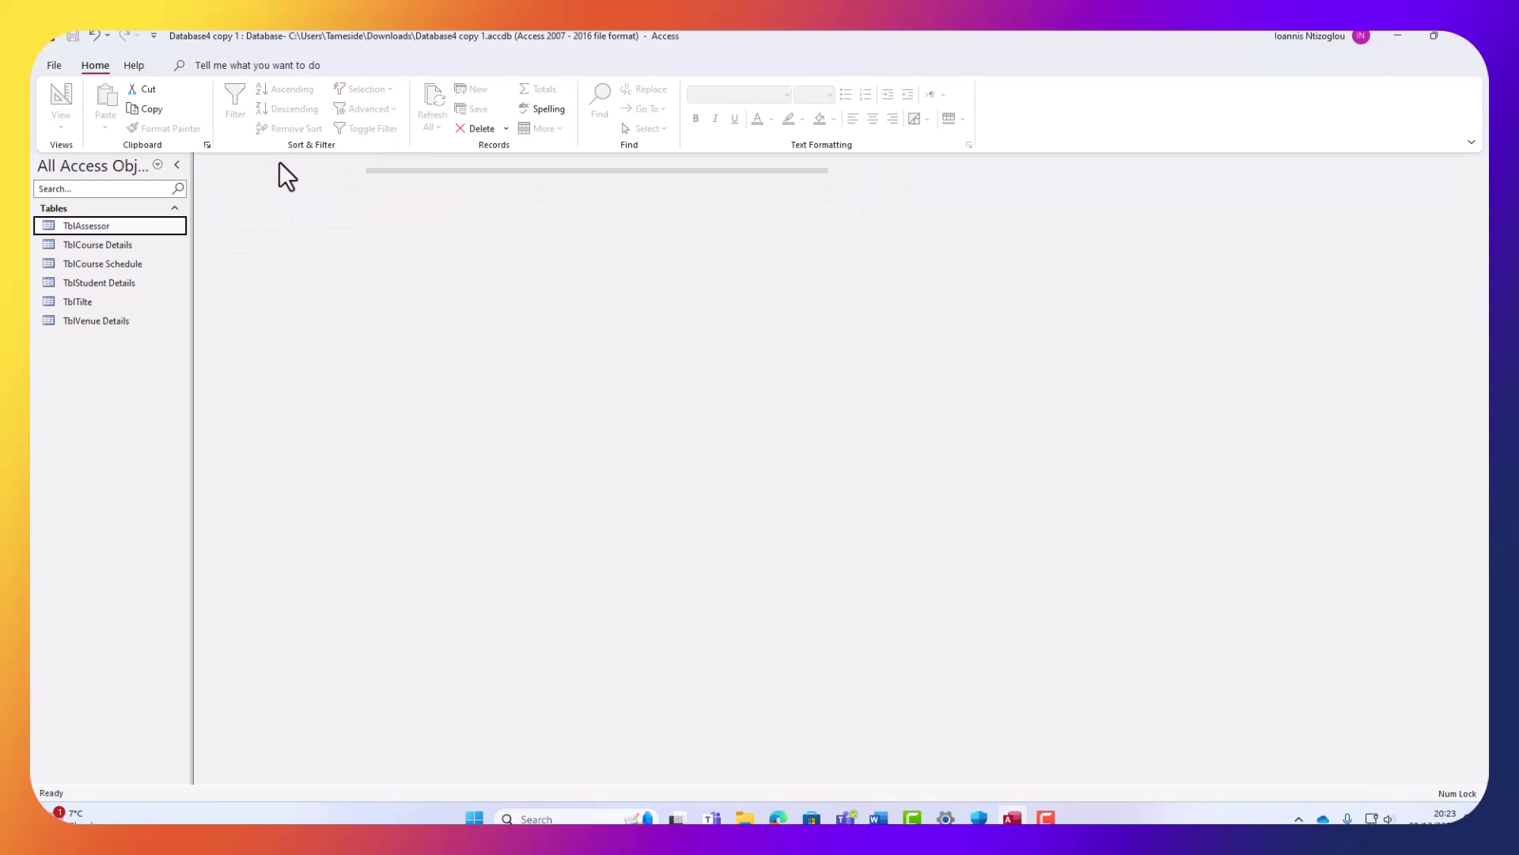
right_click(72, 225)
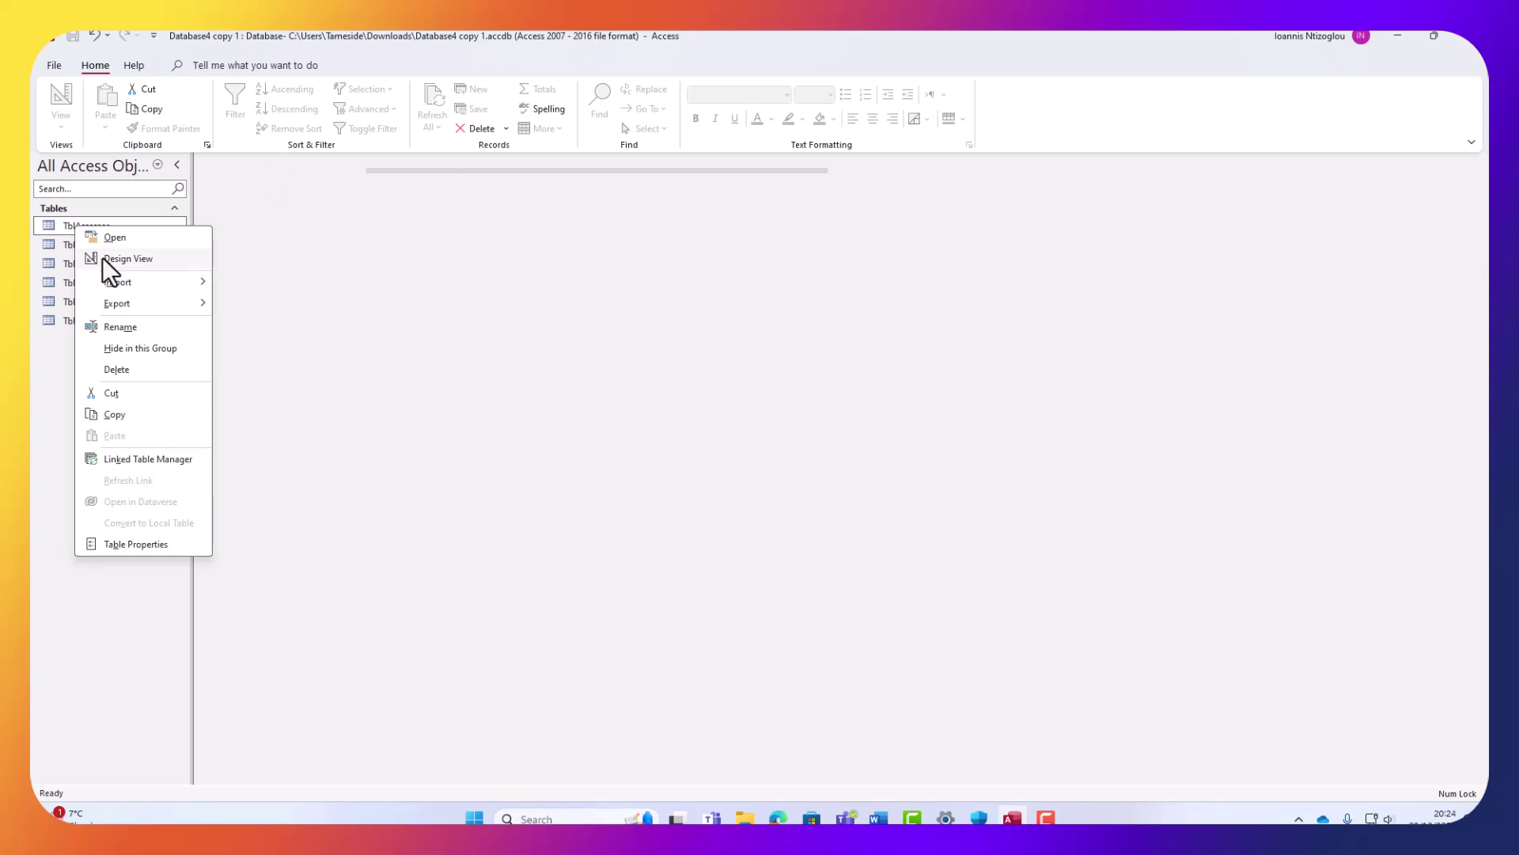
left_click(102, 258)
Open TblCourse Details in Design View and move its ID field to the top.
right_click(92, 249)
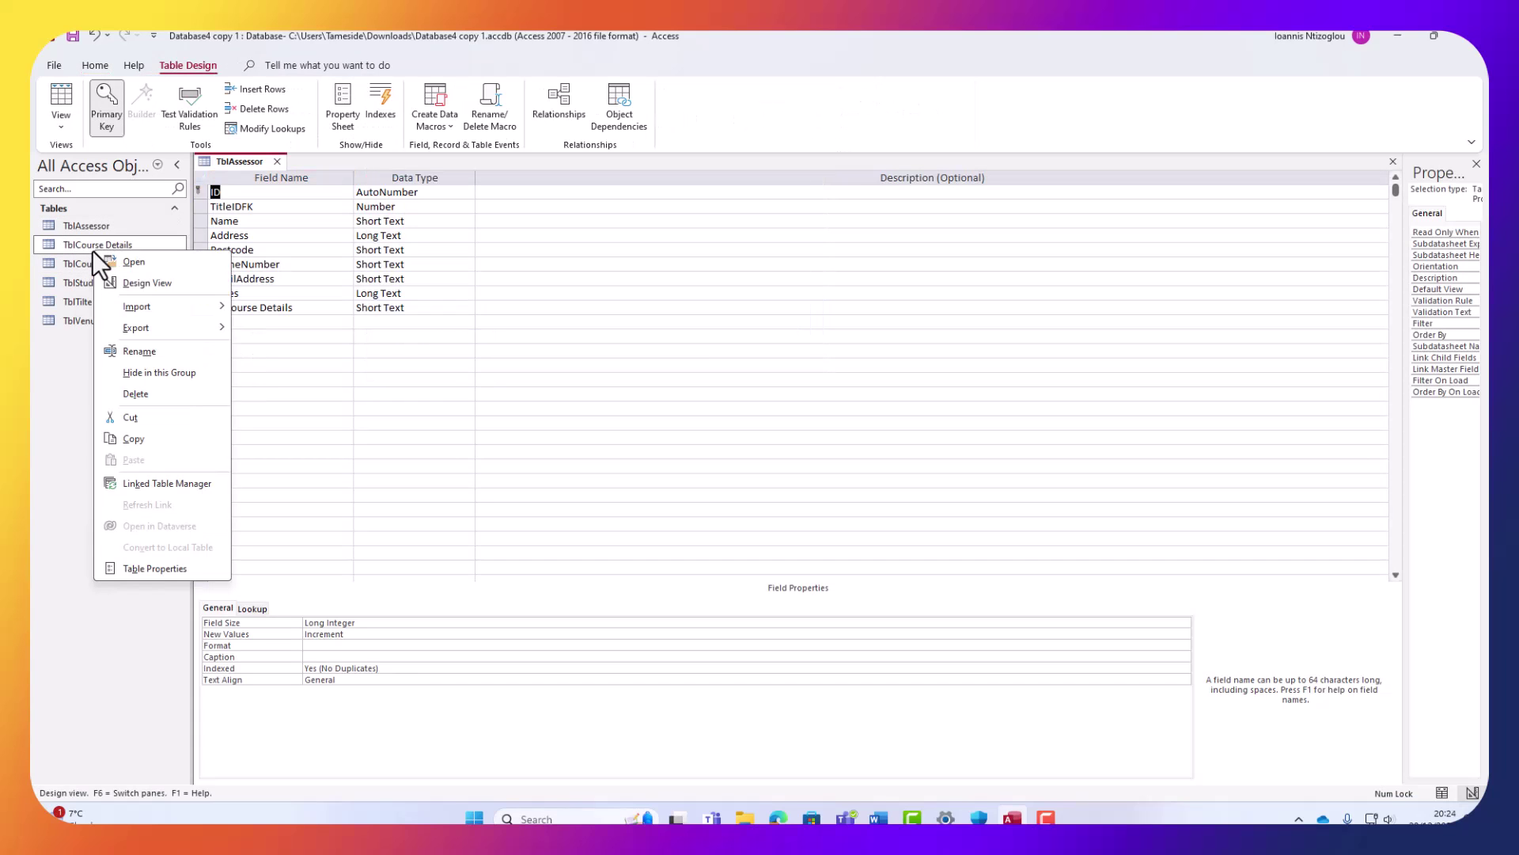
left_click(106, 283)
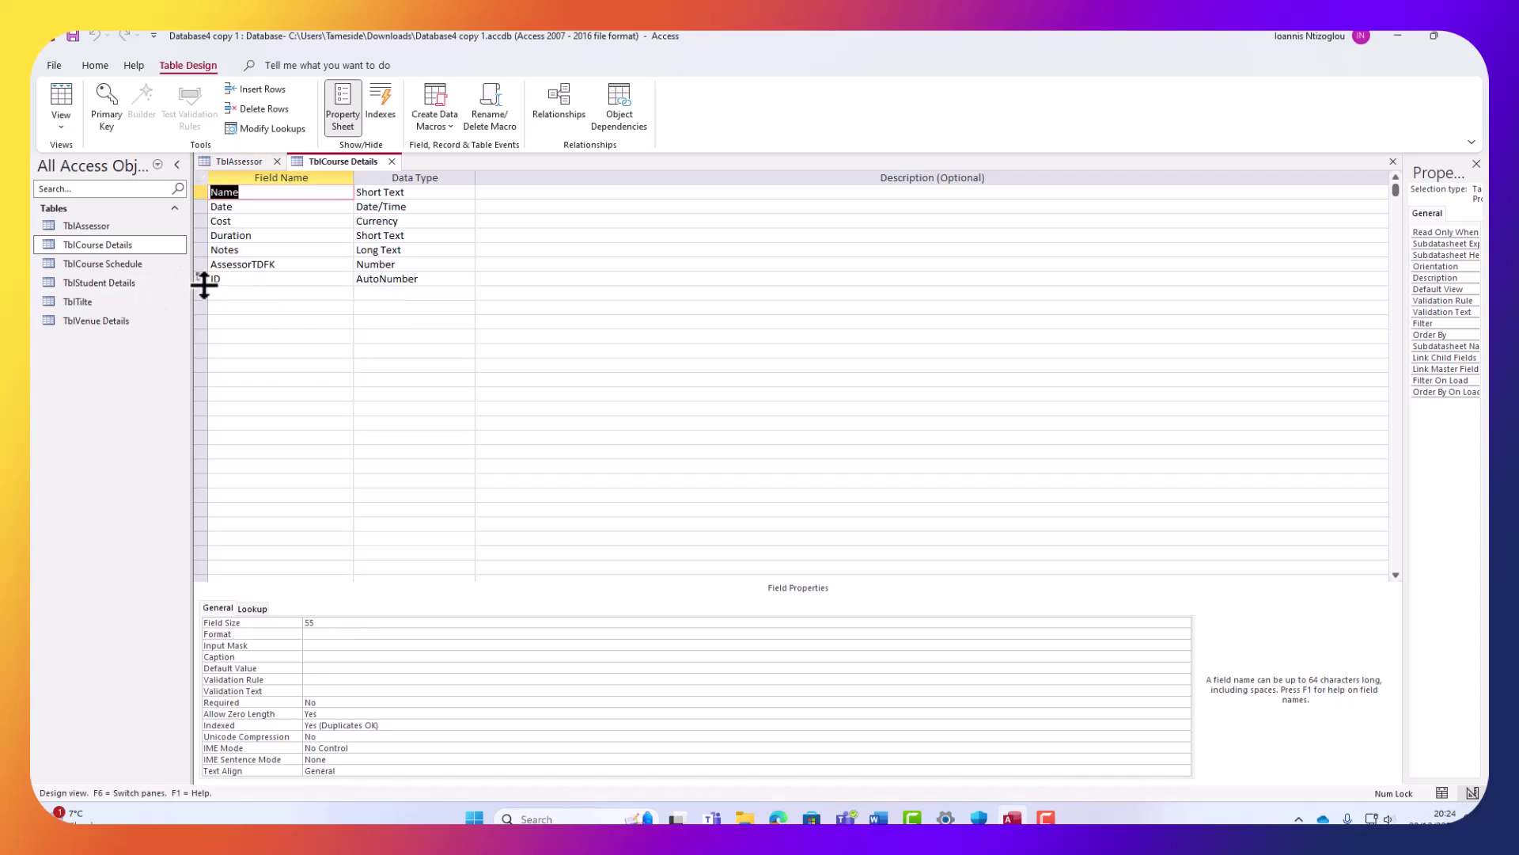
left_click(200, 280)
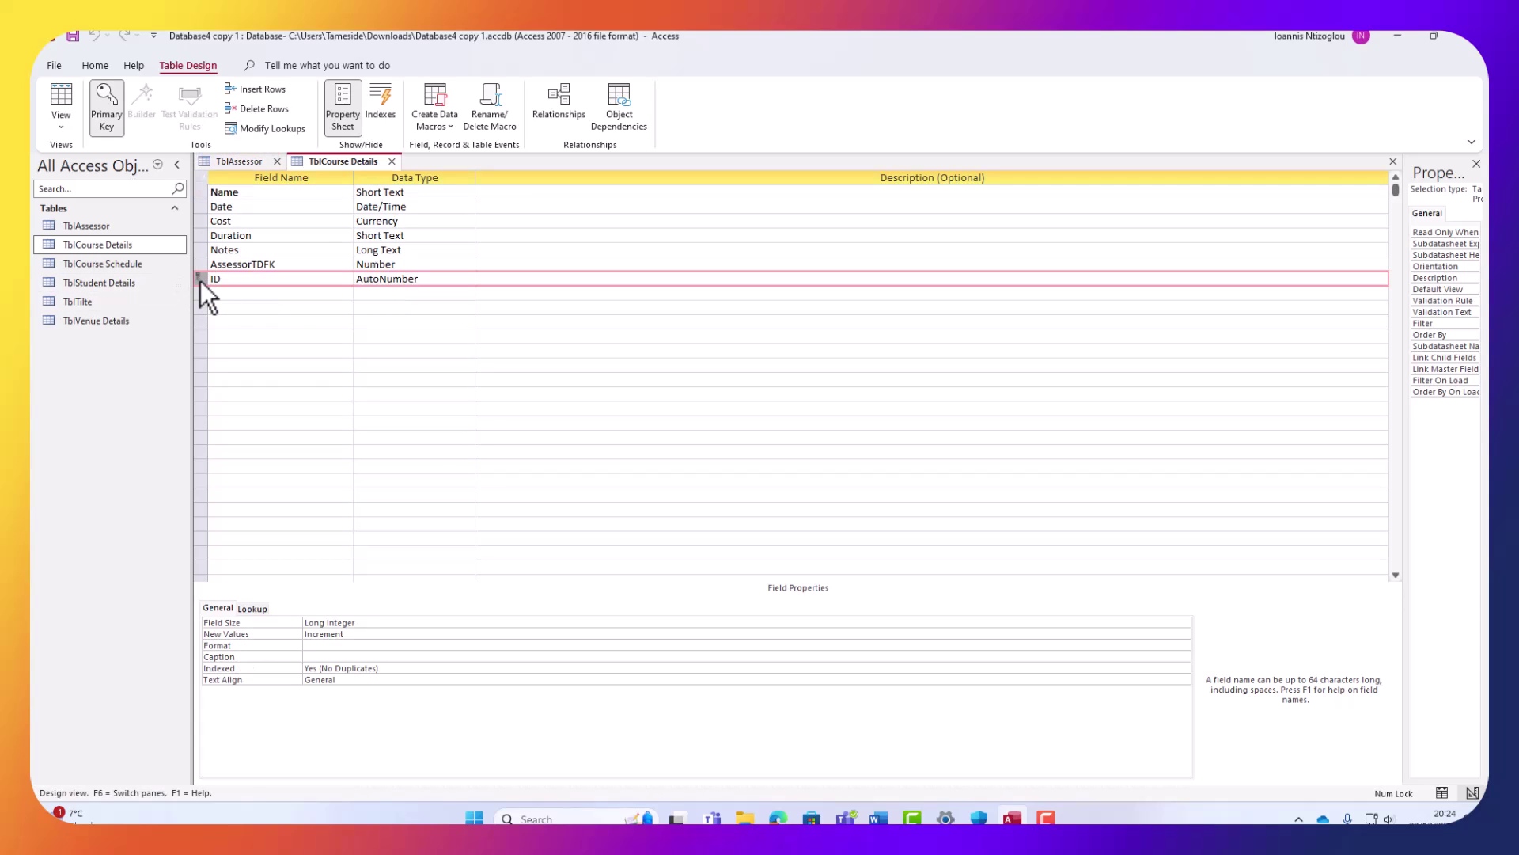
left_click_drag(204, 281, 214, 191)
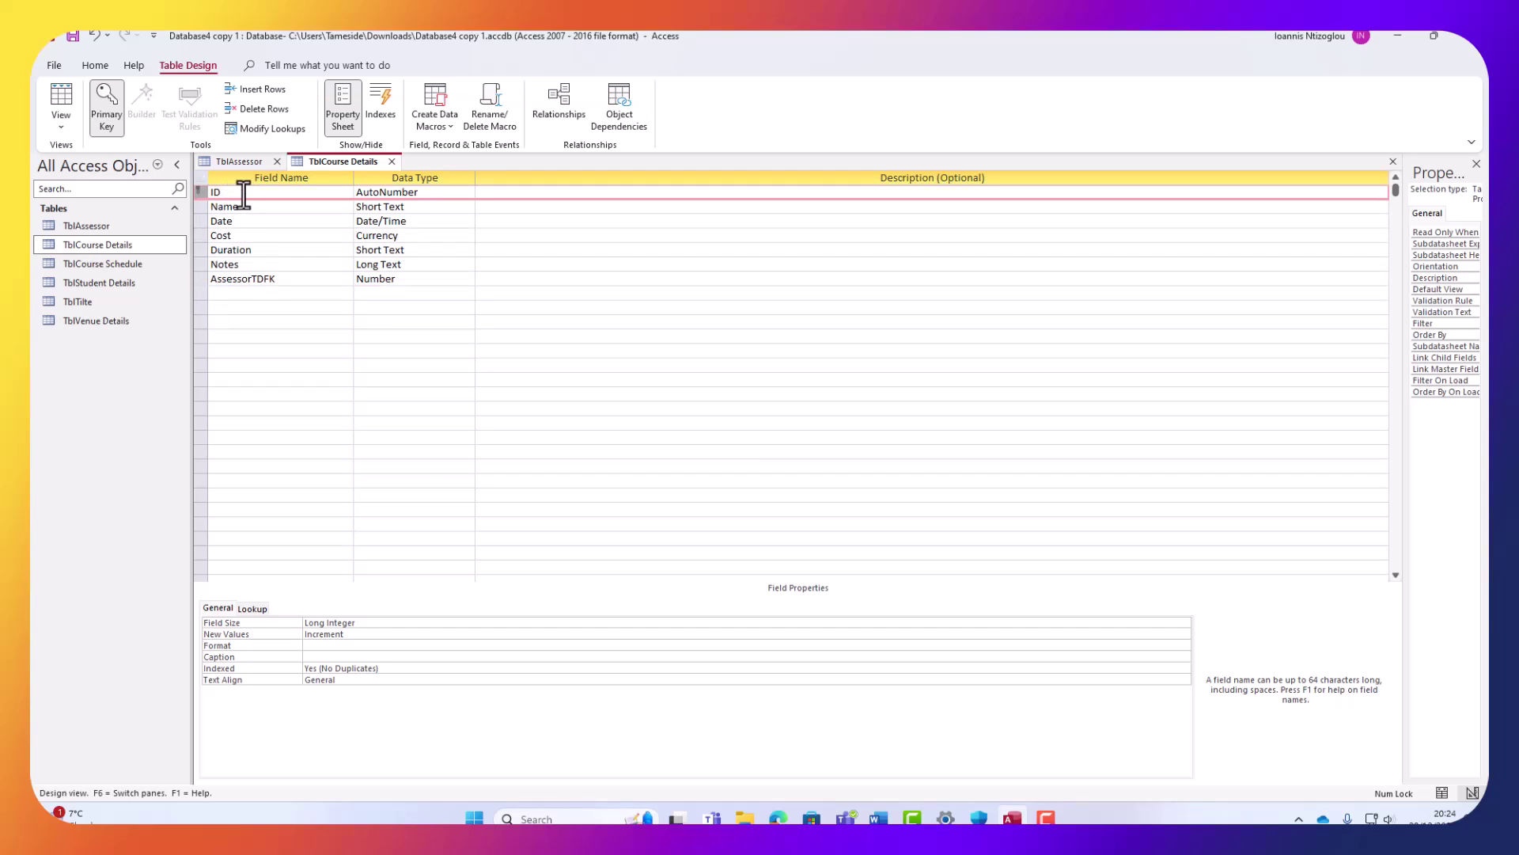
Open TblCourse Schedule in Design View and move its ID field above Name.
right_click(71, 269)
left_click(103, 303)
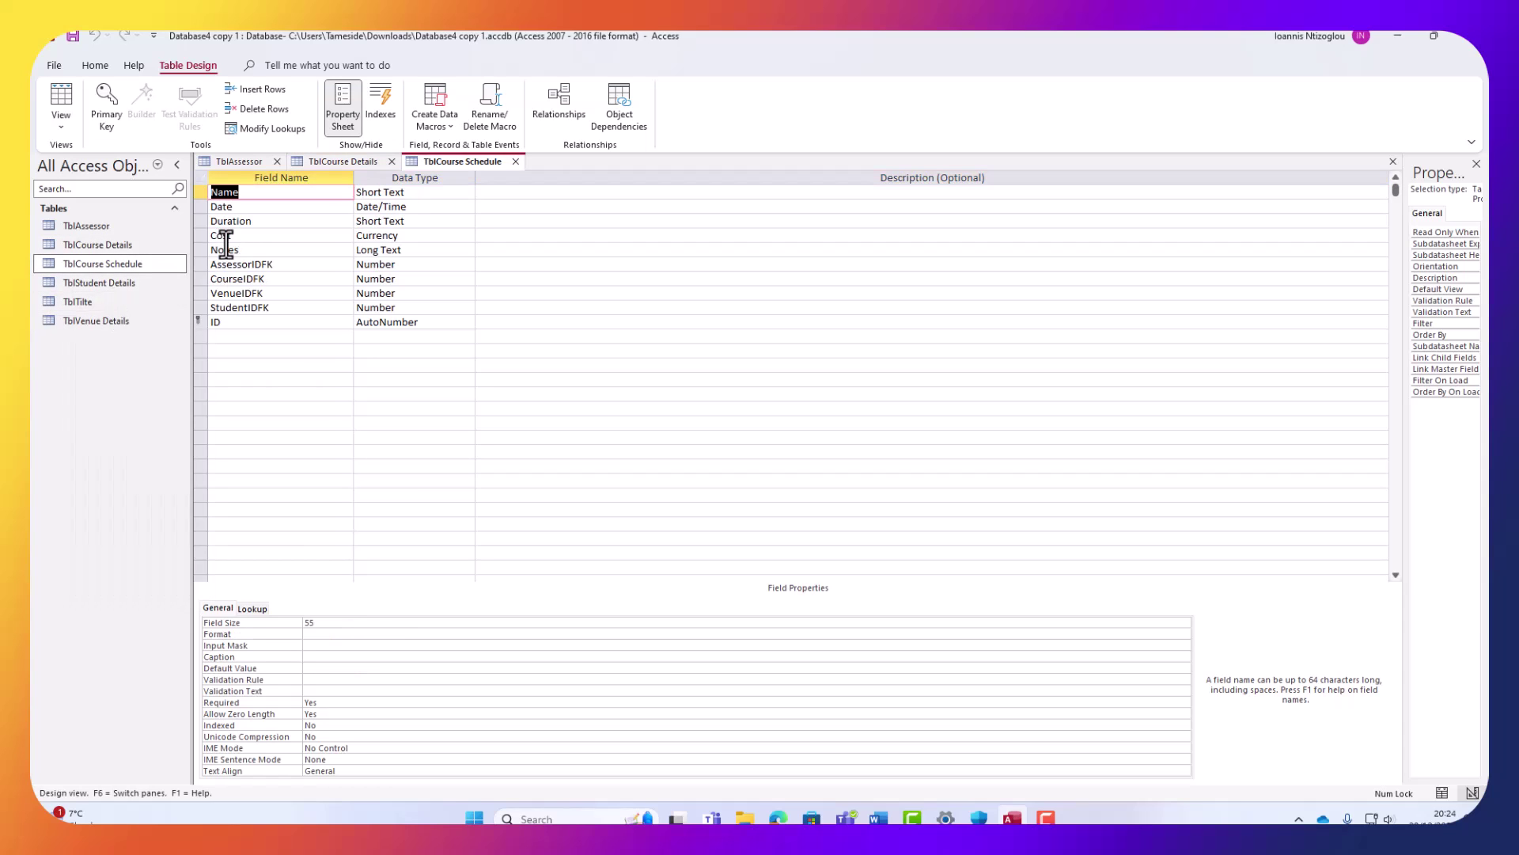
left_click(205, 321)
left_click_drag(206, 323, 213, 194)
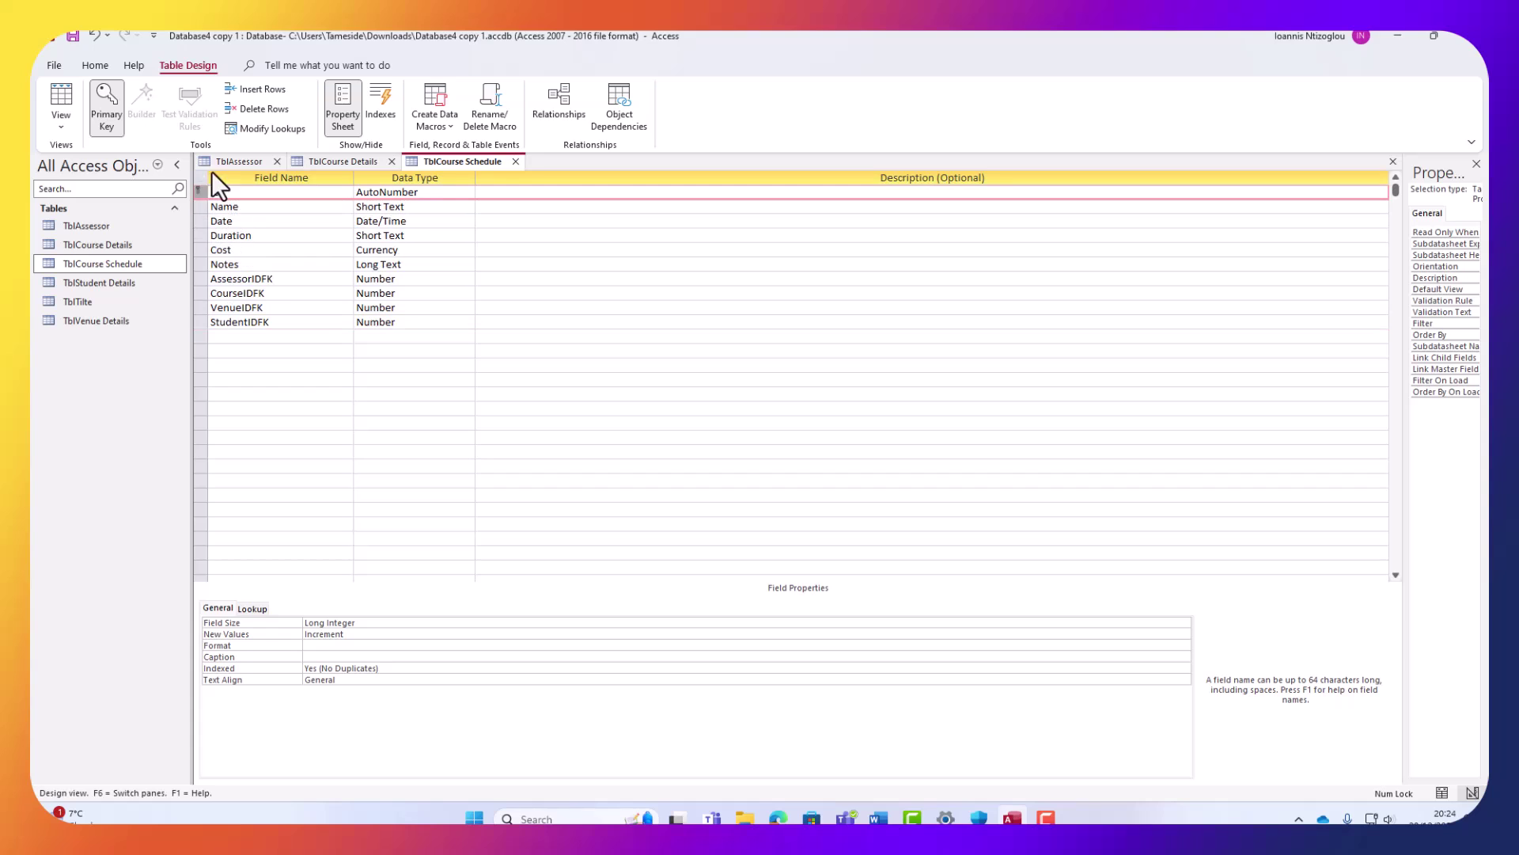
Open TblStudent Details in Design View and move its ID field above TitleDFK.
left_click(79, 282)
right_click(79, 282)
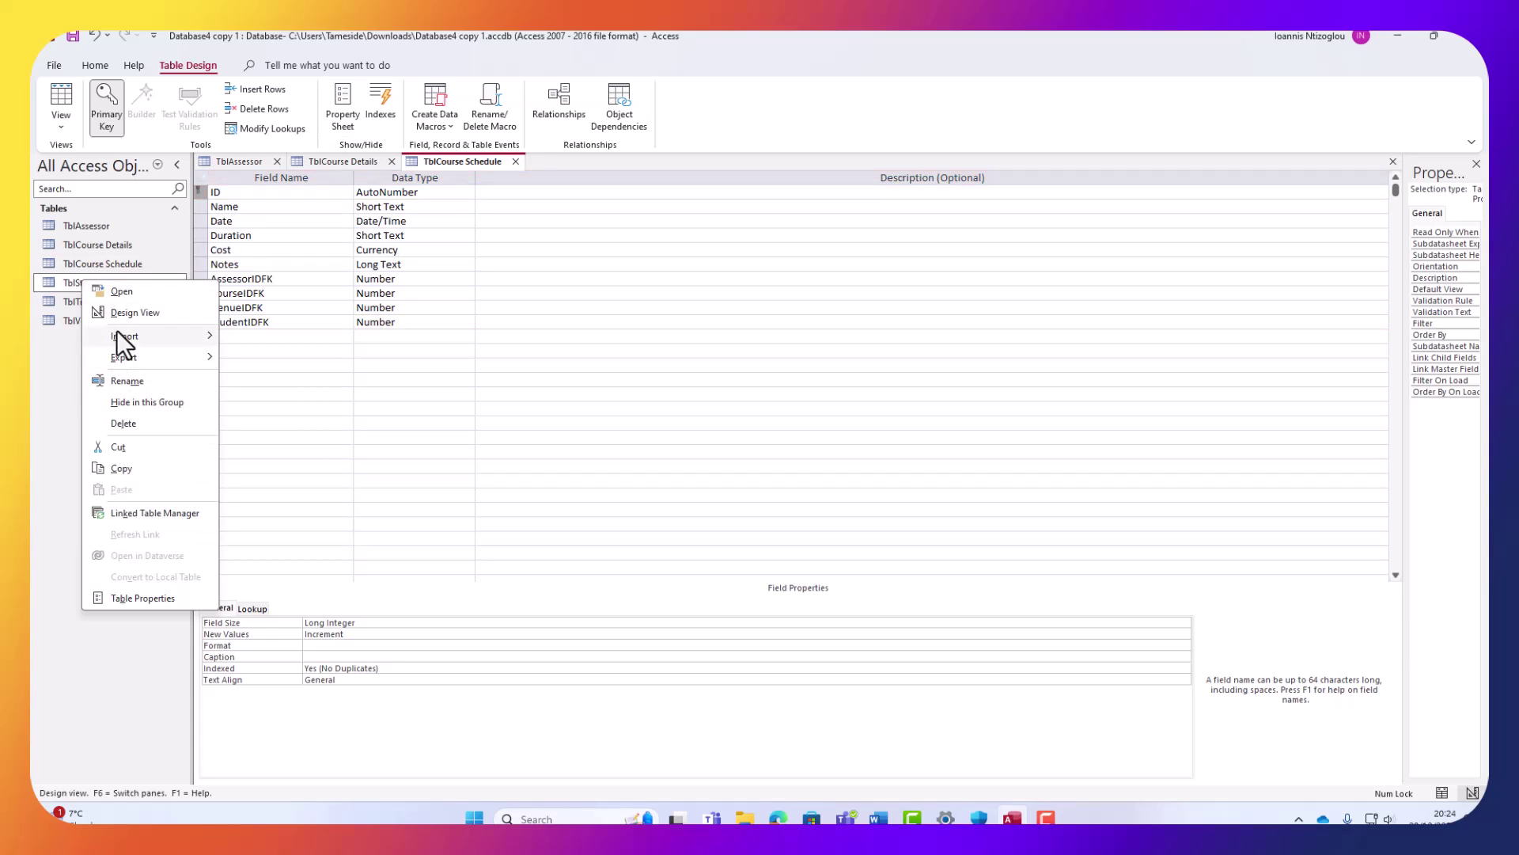
left_click(125, 312)
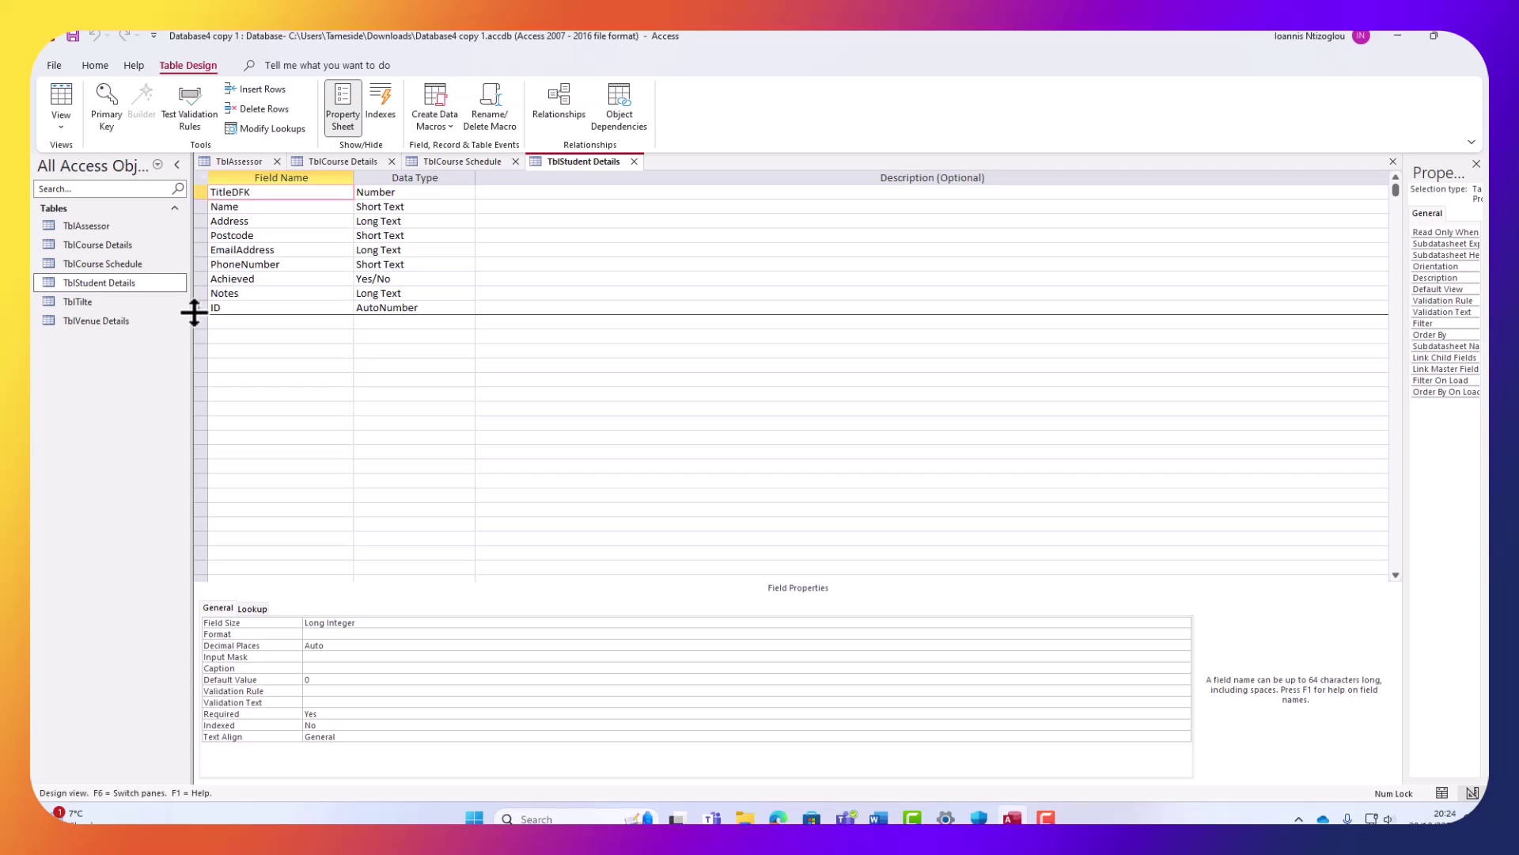
left_click(201, 310)
left_click_drag(201, 310, 205, 192)
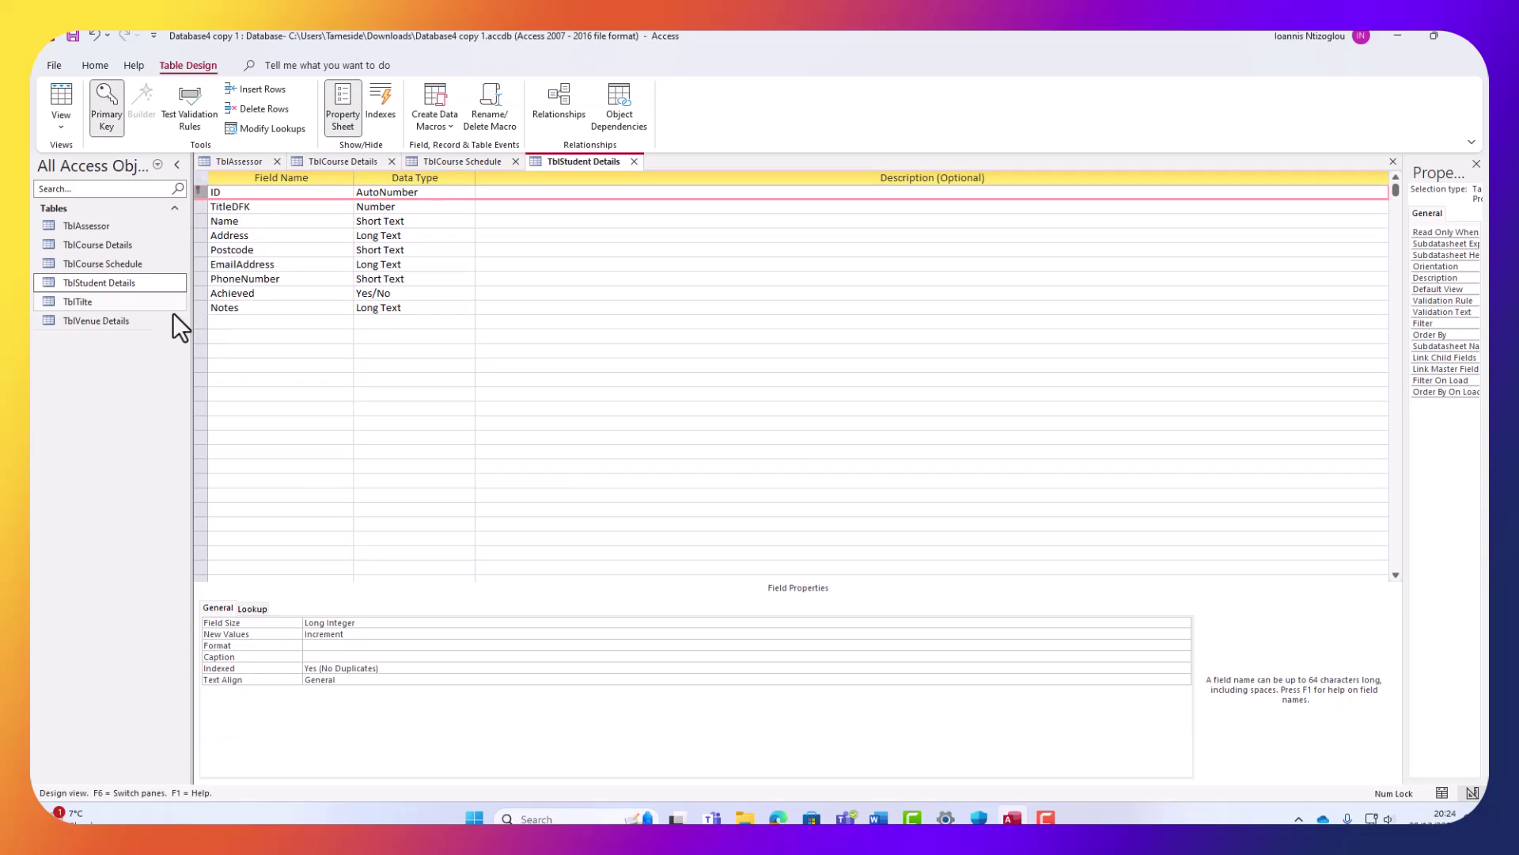
Open TblTilte and TblVenue Details in Design View.
right_click(93, 302)
left_click(112, 336)
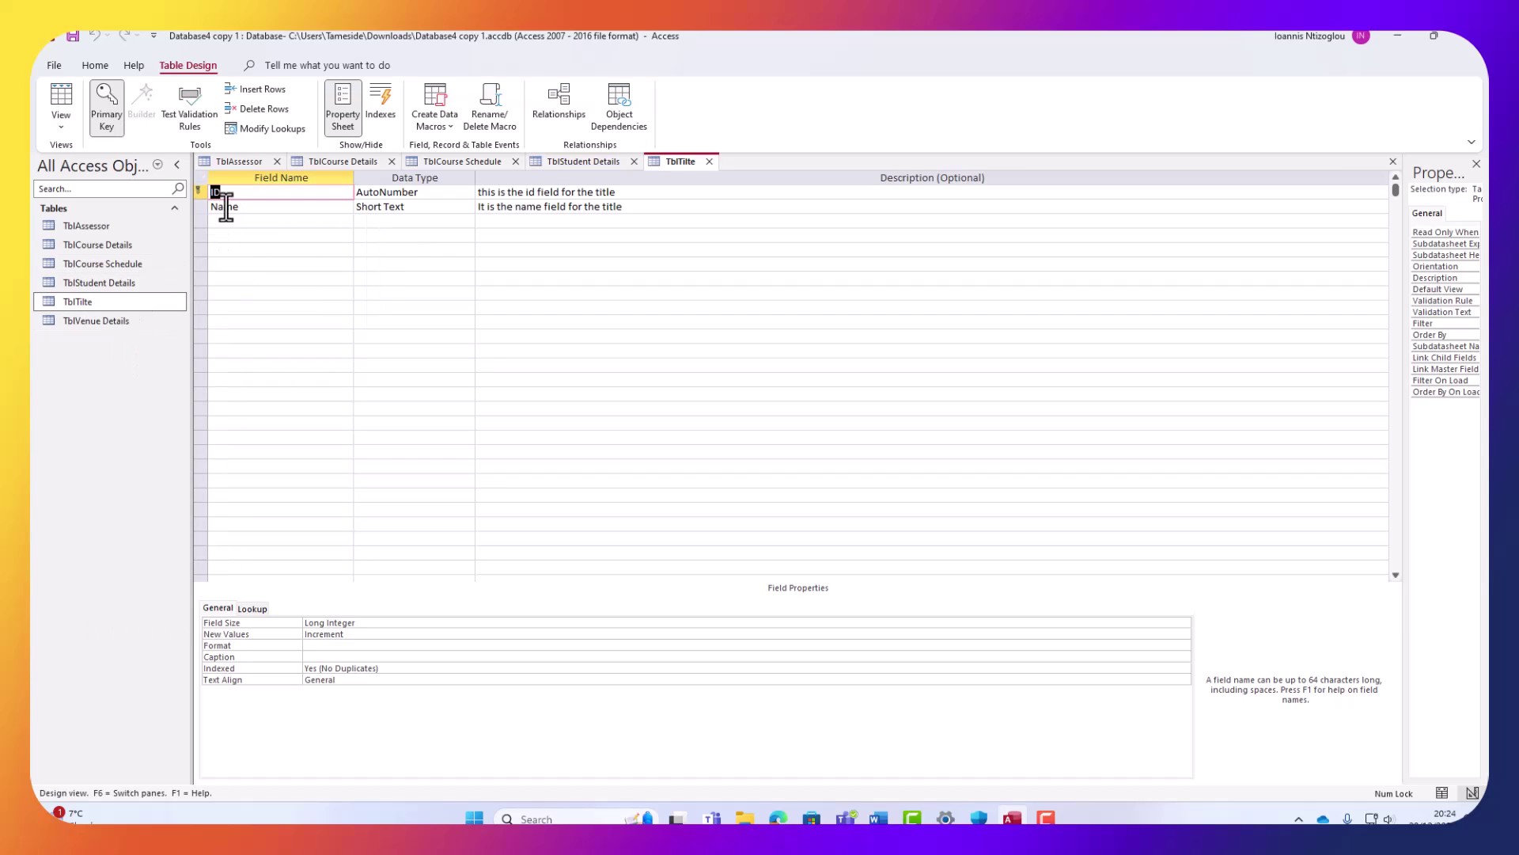
right_click(79, 320)
left_click(111, 353)
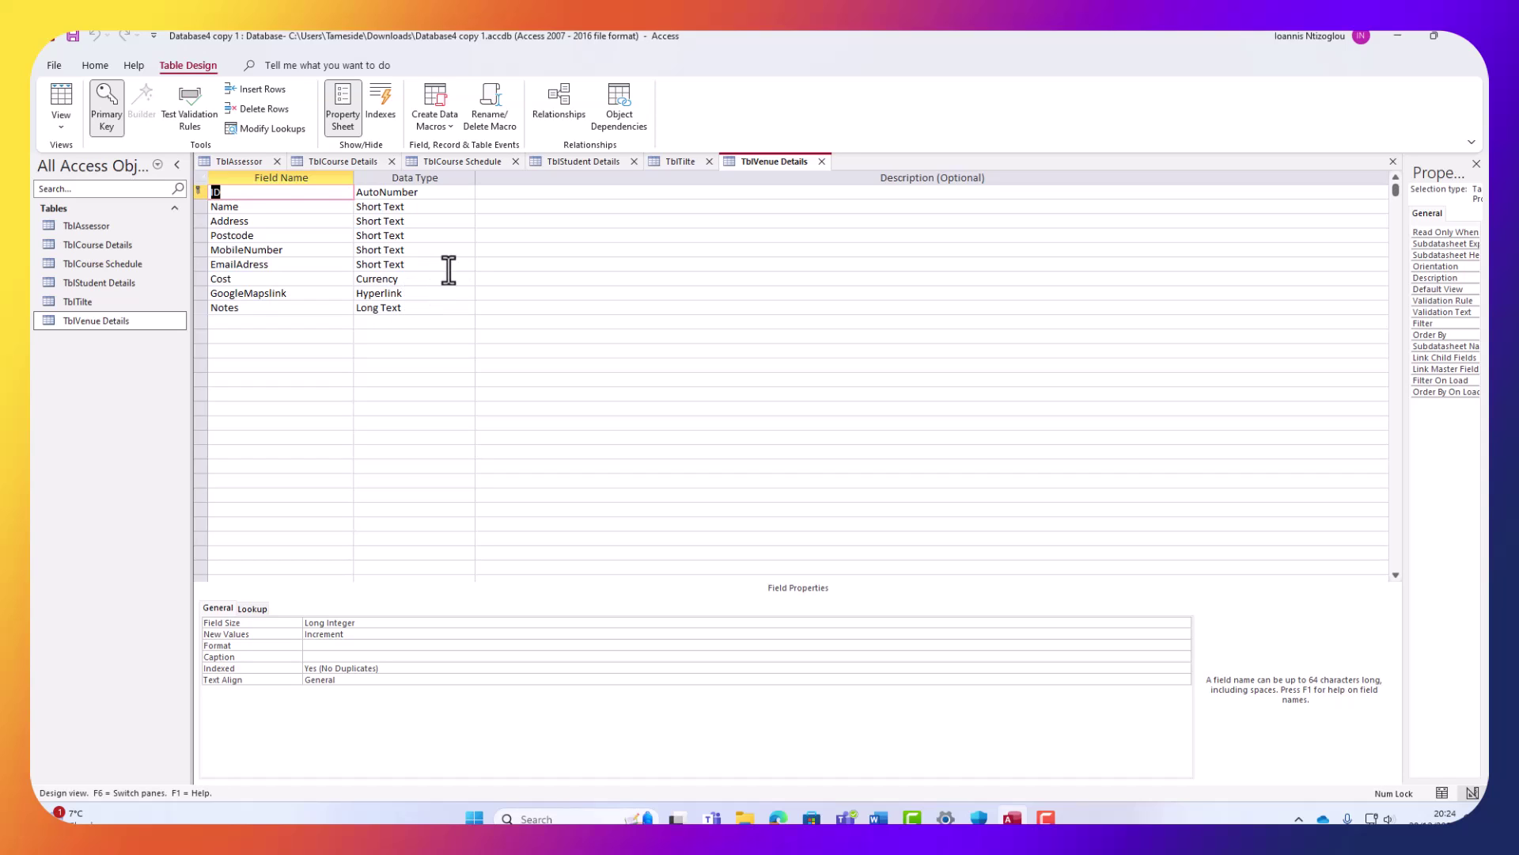
Close all open table designs, saving the changes to each one.
left_click(236, 162)
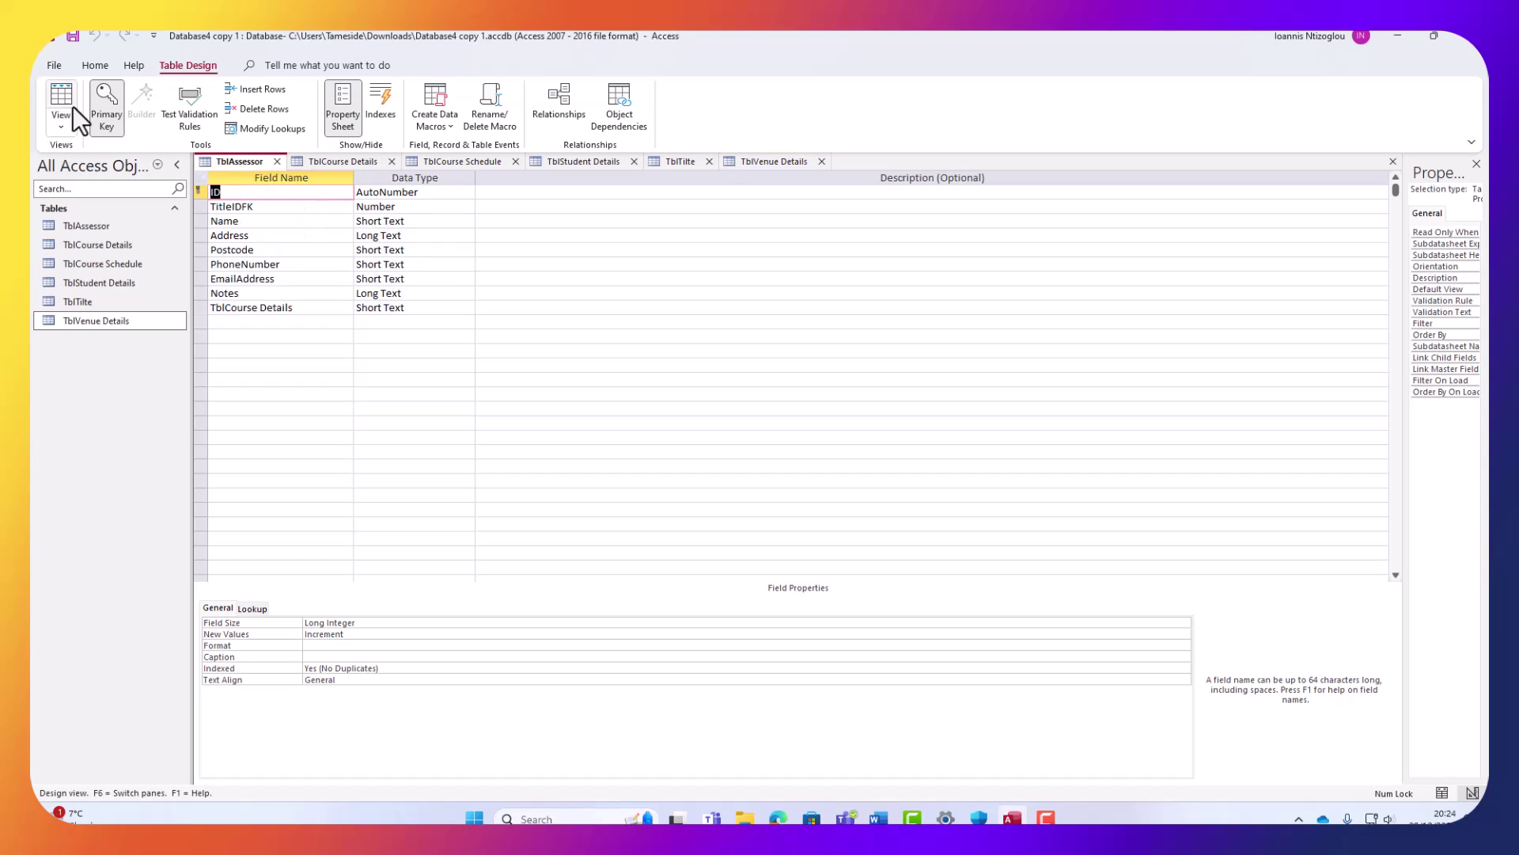
right_click(239, 163)
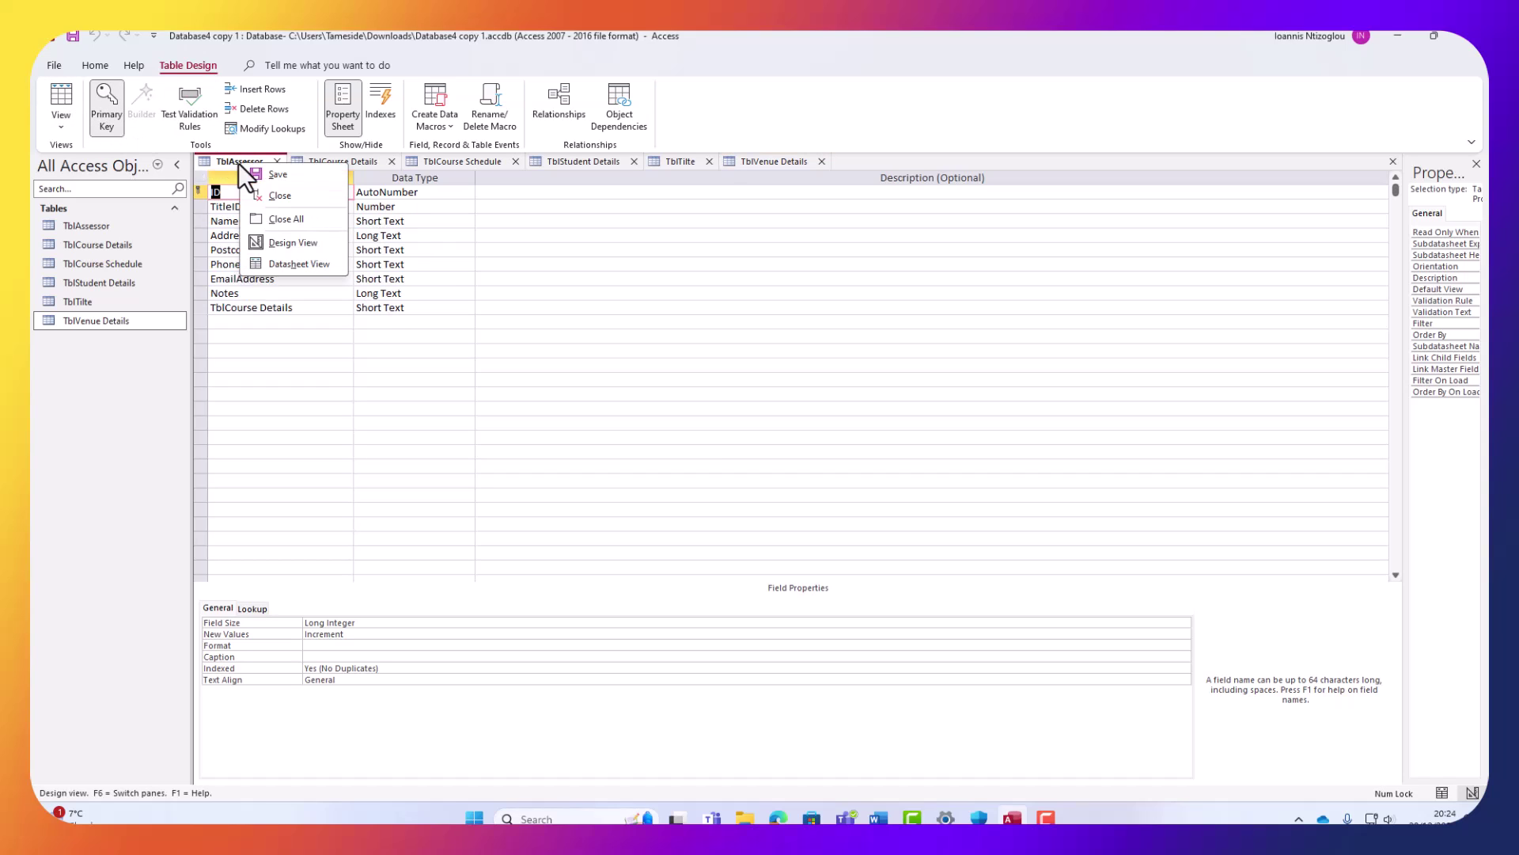
left_click(301, 224)
left_click(687, 458)
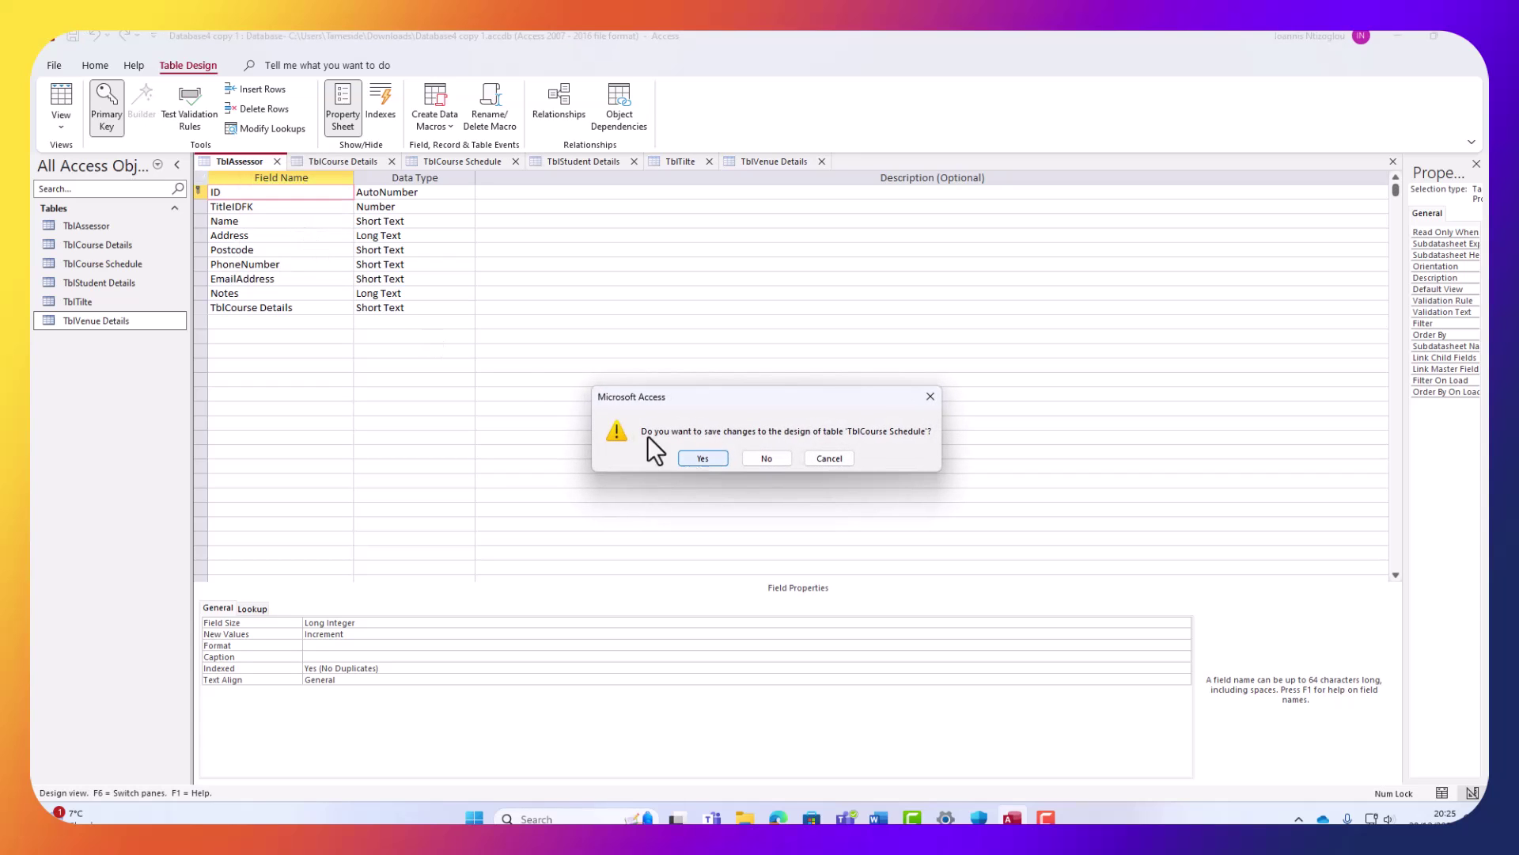
left_click(696, 459)
left_click(696, 459)
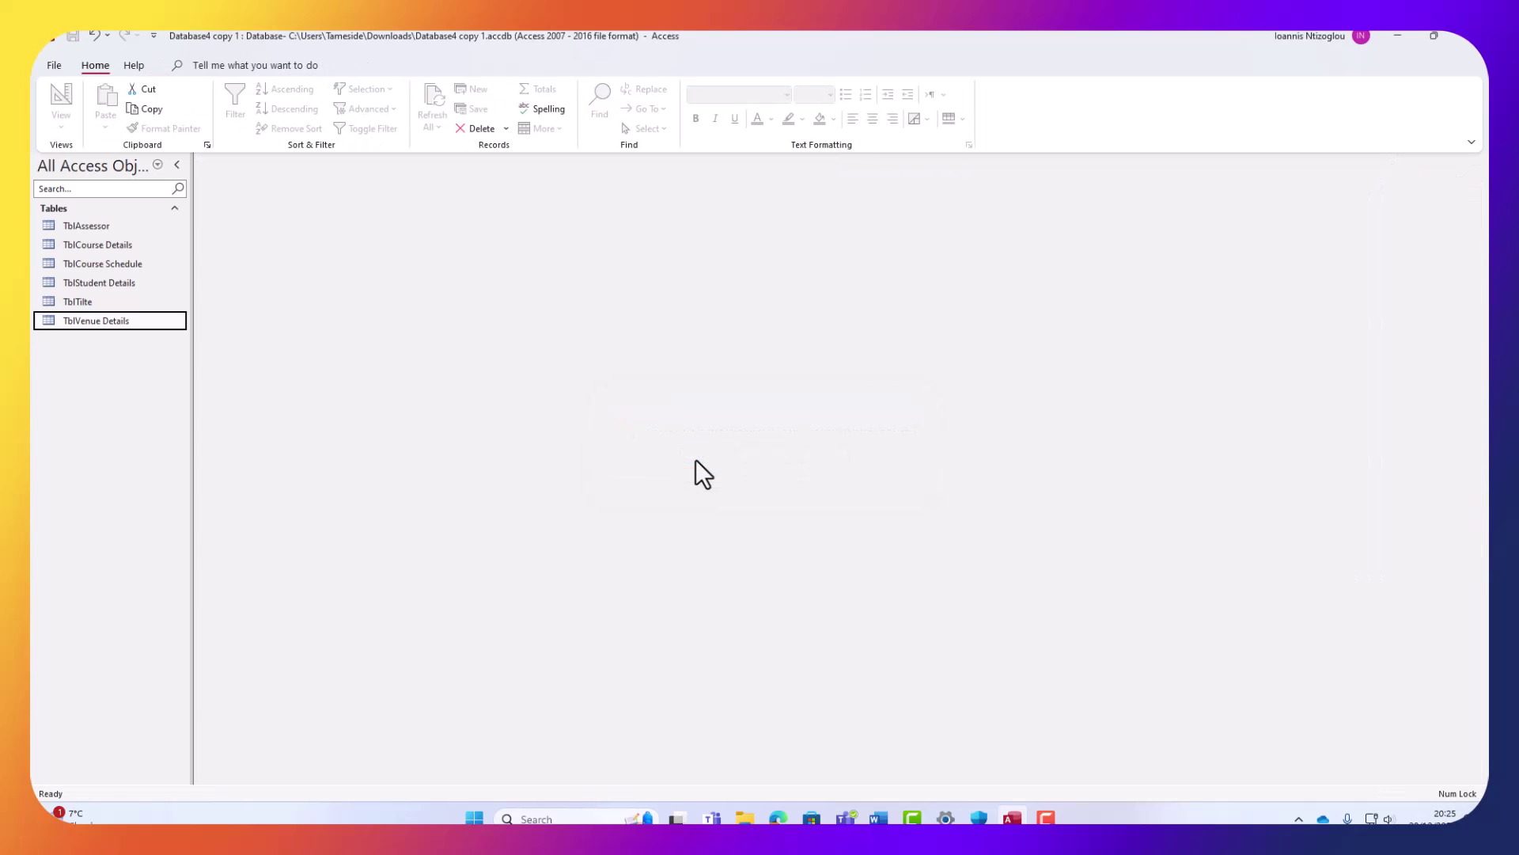
Open the TblAssessor, TblCourse Details and TblCourse Schedule datasheets and compare their contents.
double_click(83, 226)
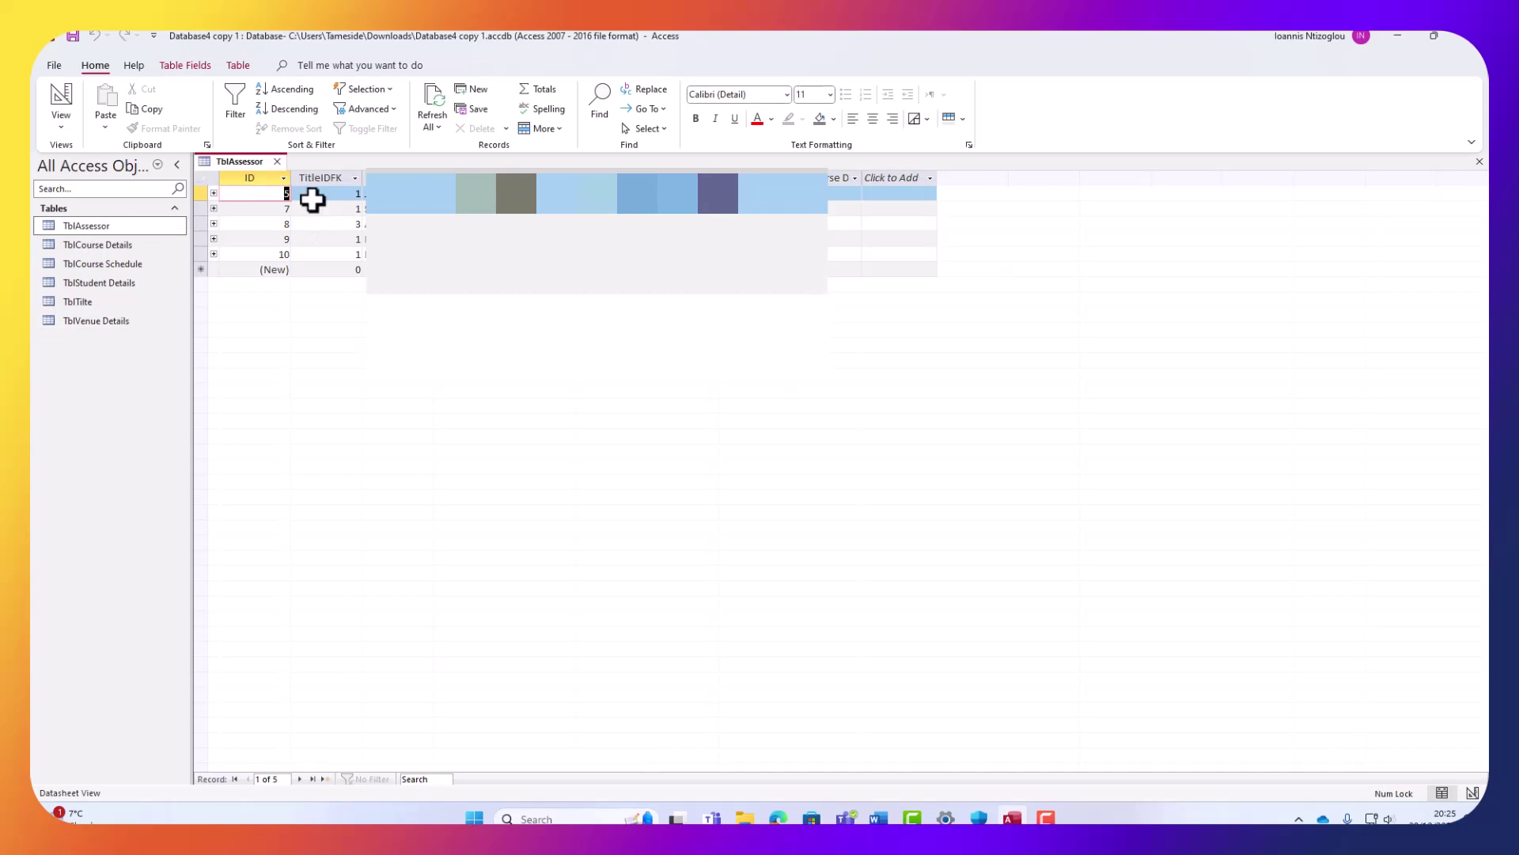
double_click(105, 244)
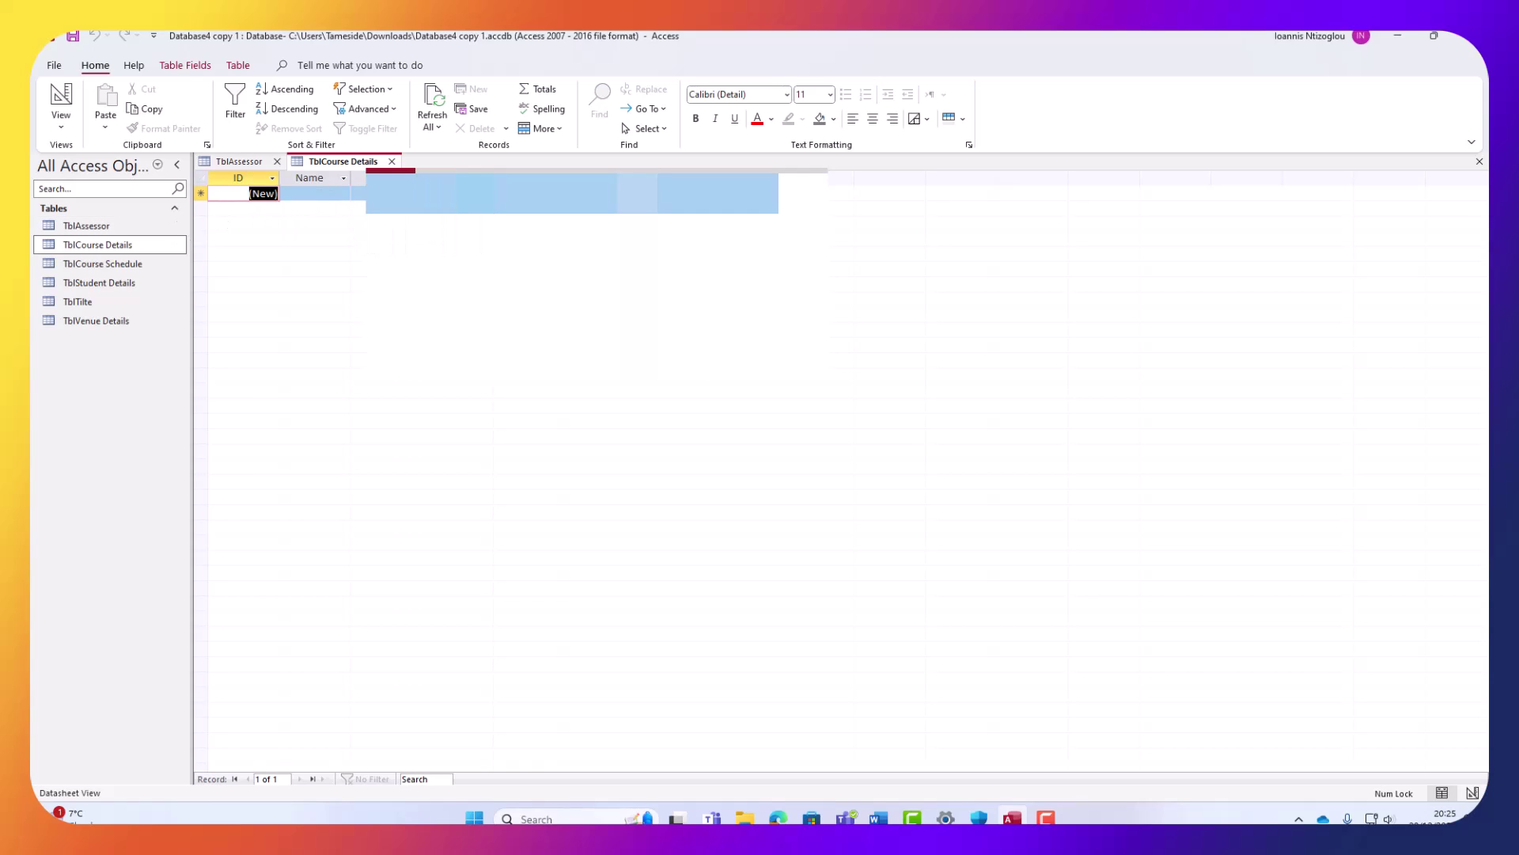
double_click(85, 266)
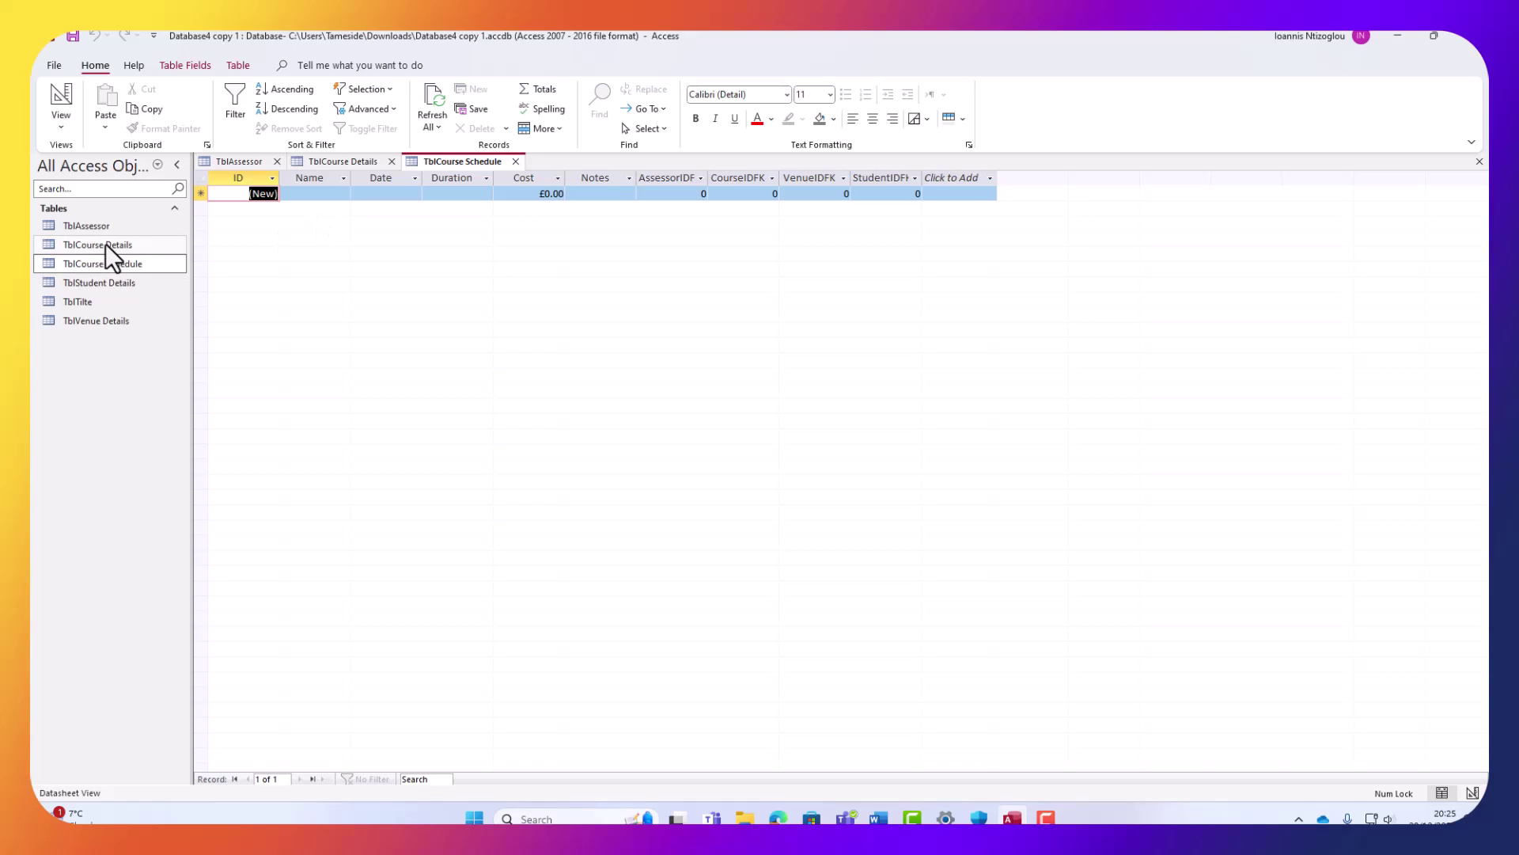
double_click(106, 244)
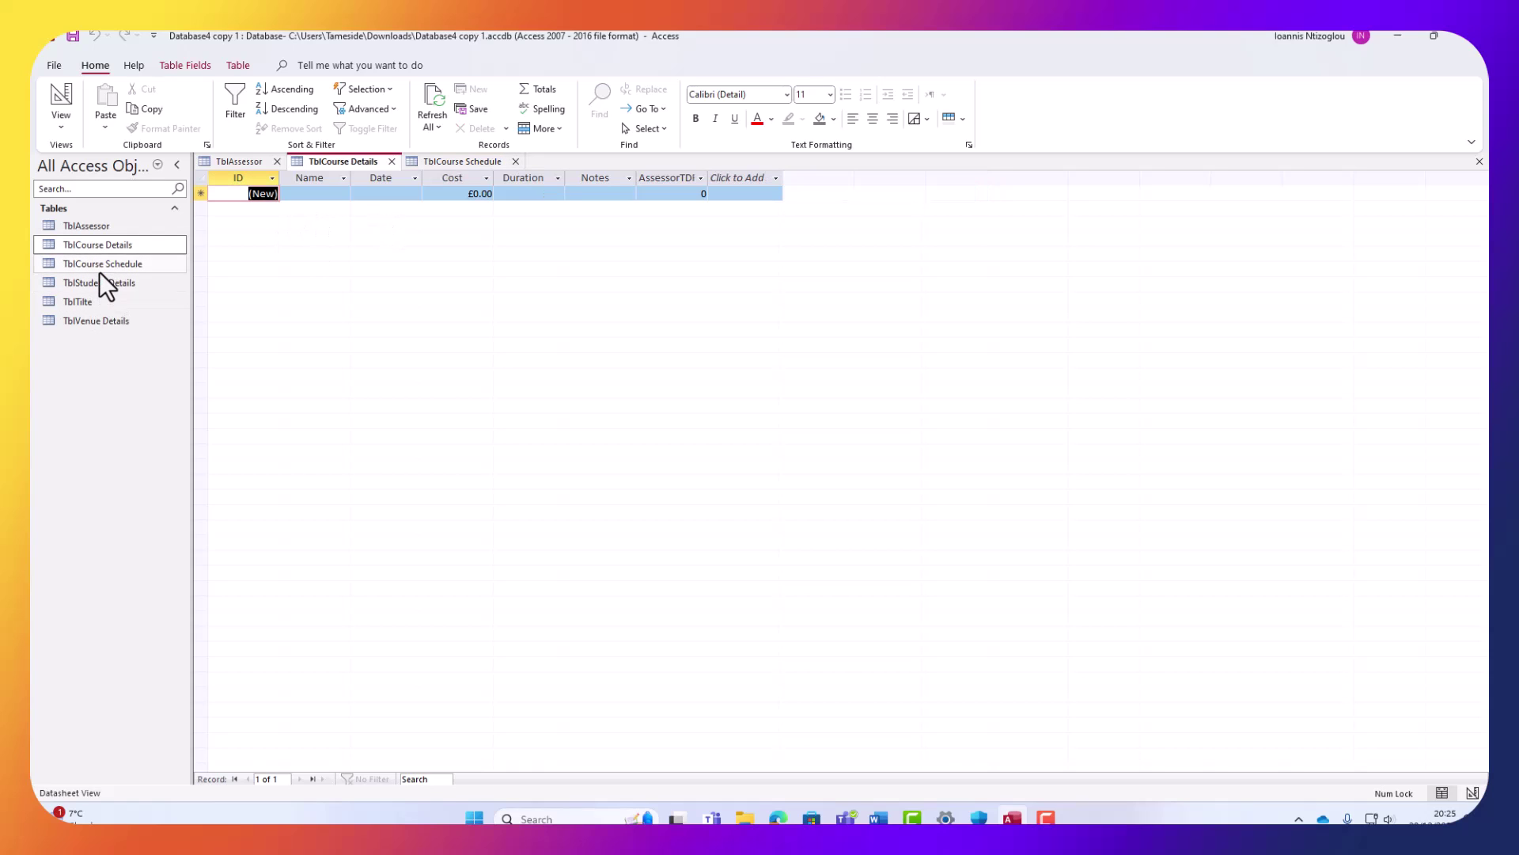
double_click(98, 225)
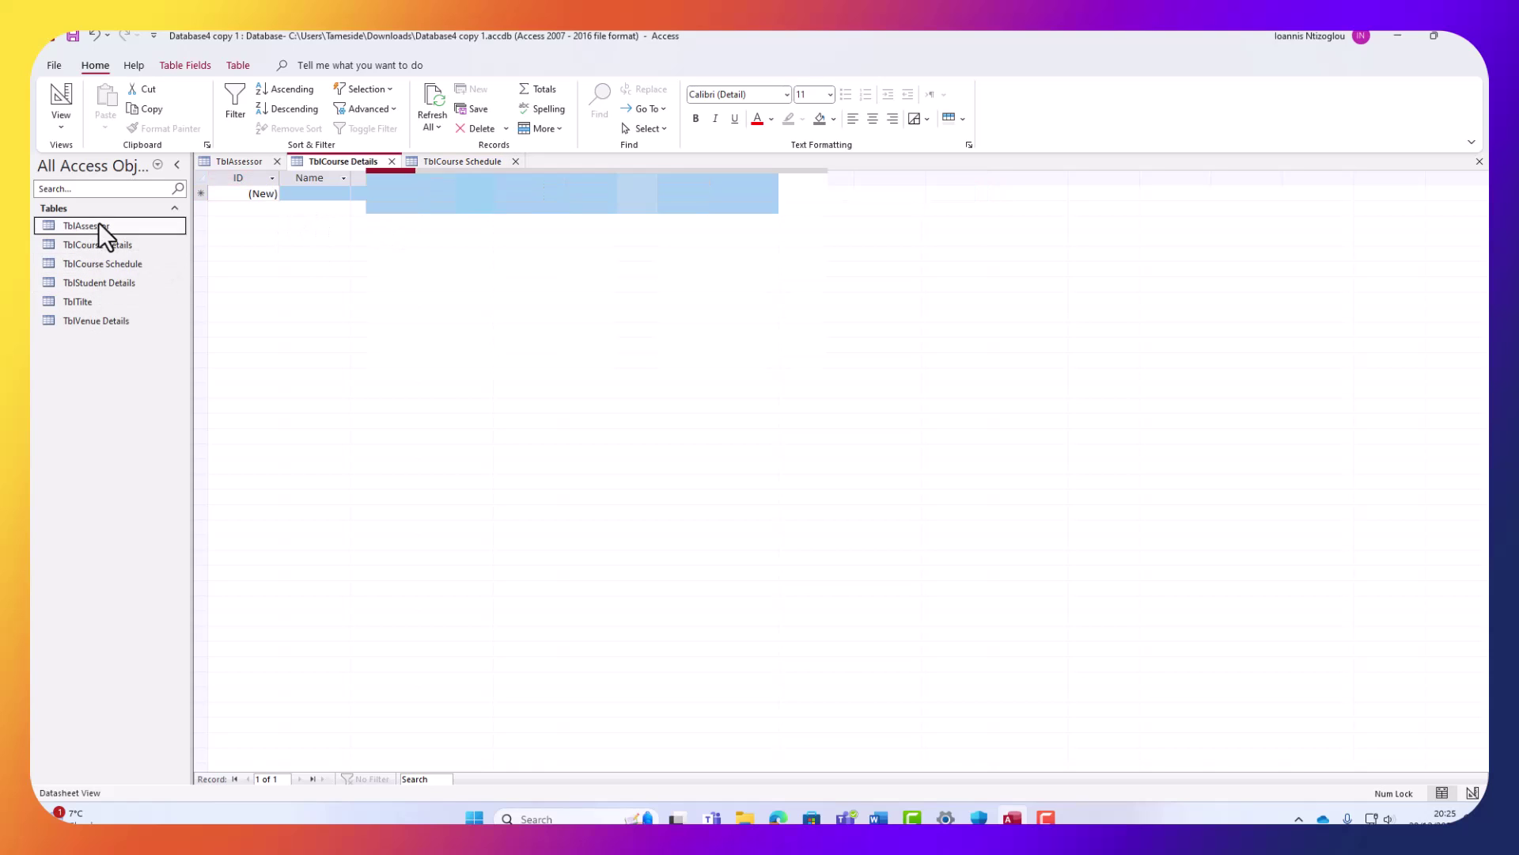
left_click(275, 198)
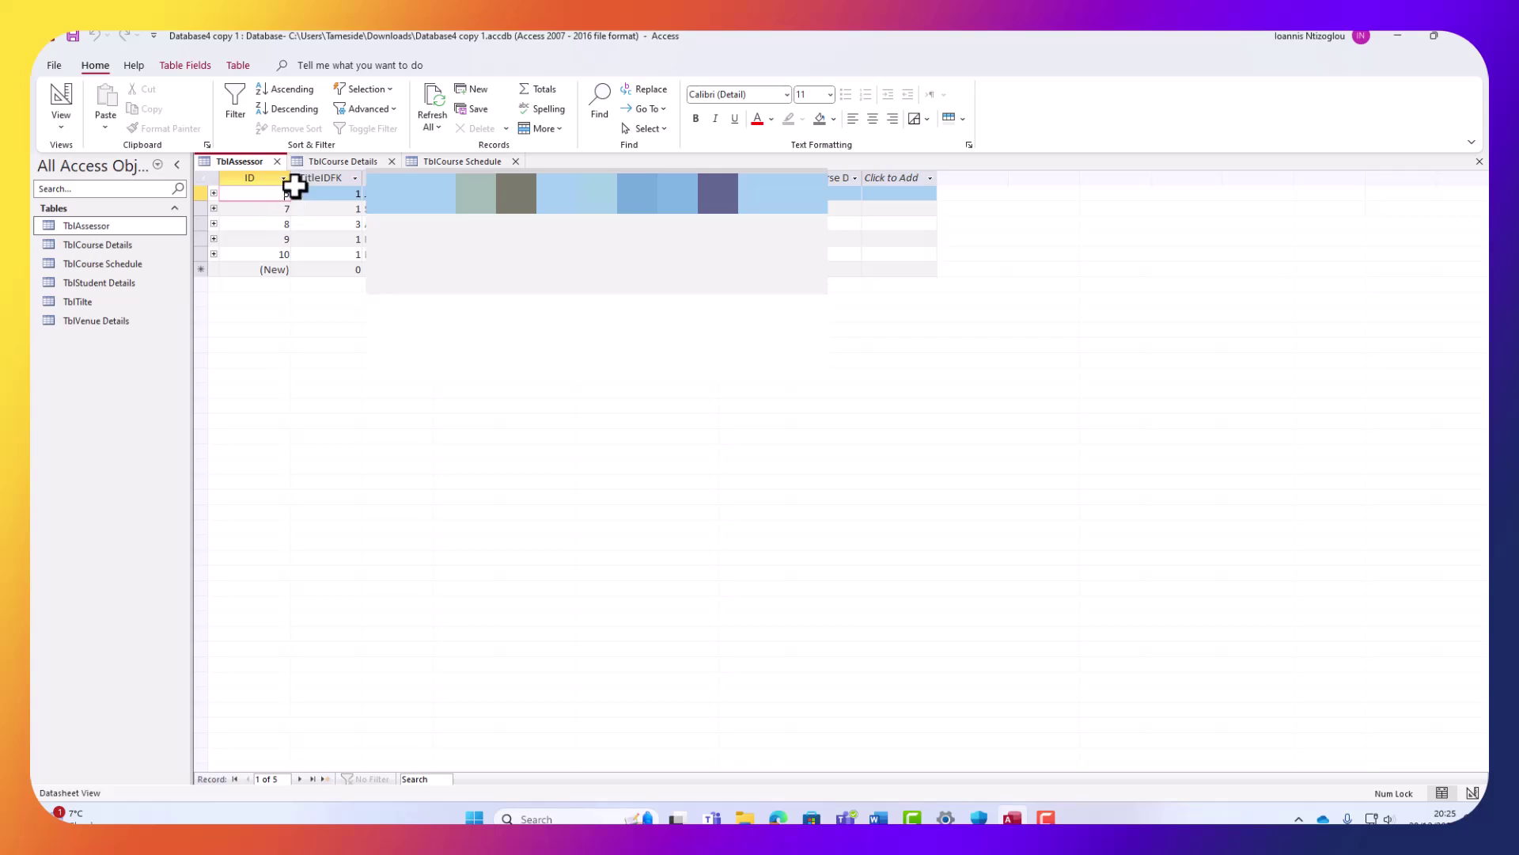
left_click(271, 196)
double_click(96, 241)
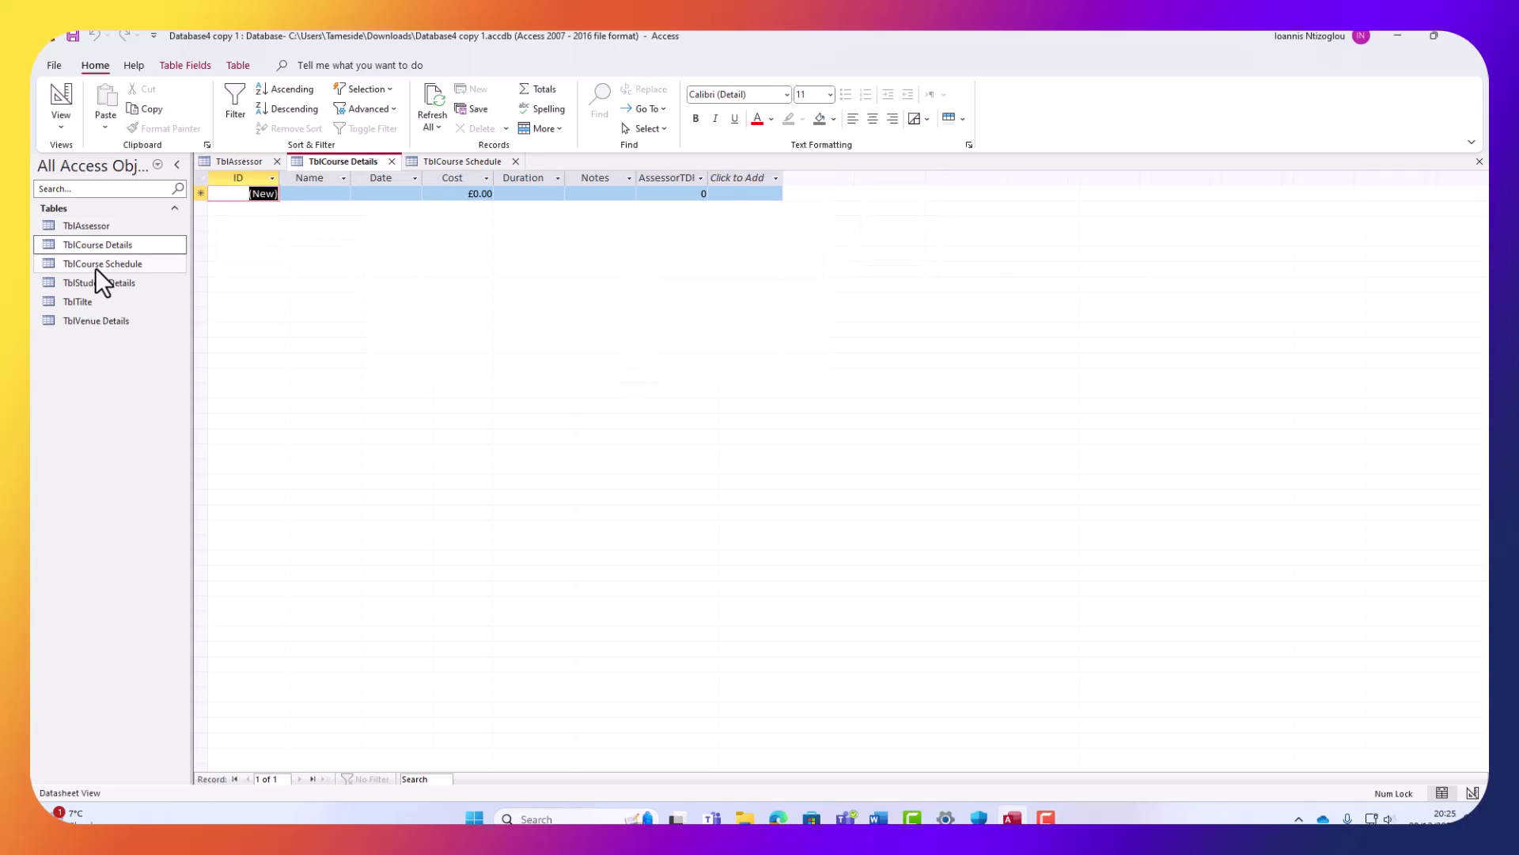
In TblCourse Schedule, start a record named 'gfdgsfd' dated 29/12/2023.
double_click(95, 268)
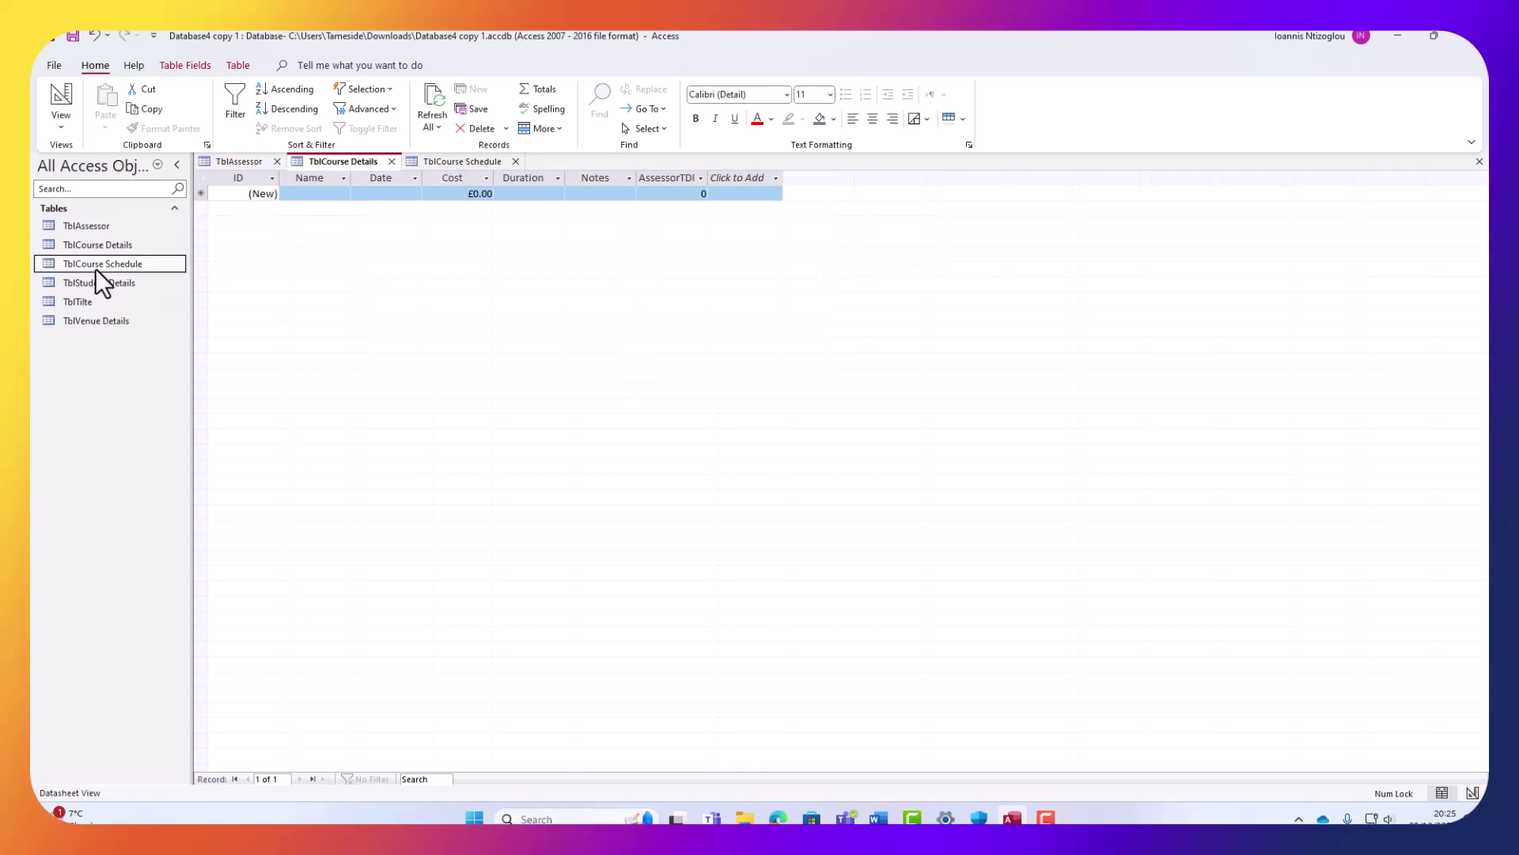
left_click(298, 195)
type("gfdgsfd")
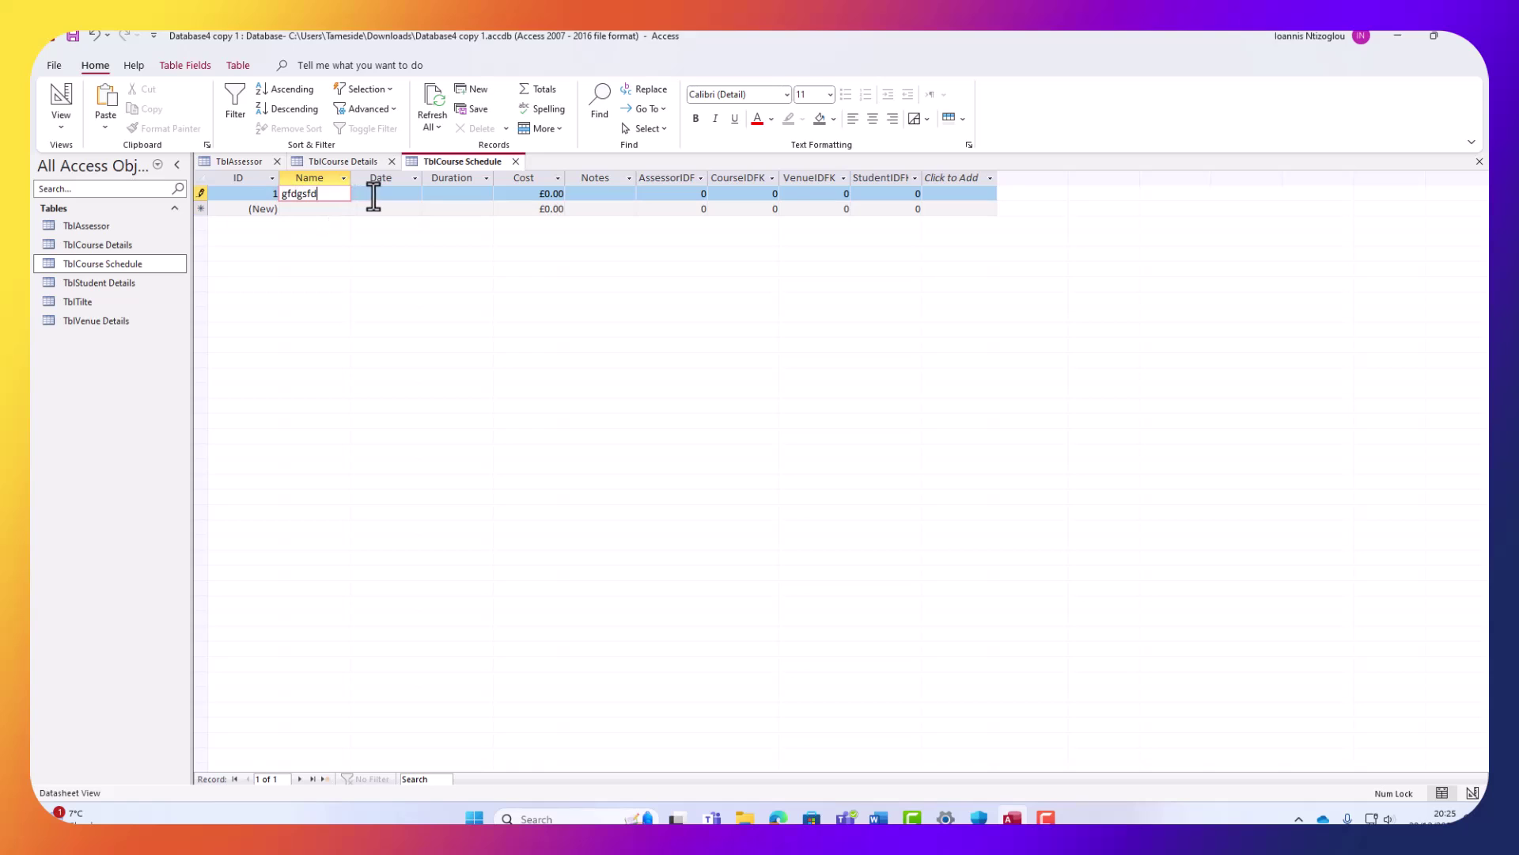
key("Tab")
left_click(430, 193)
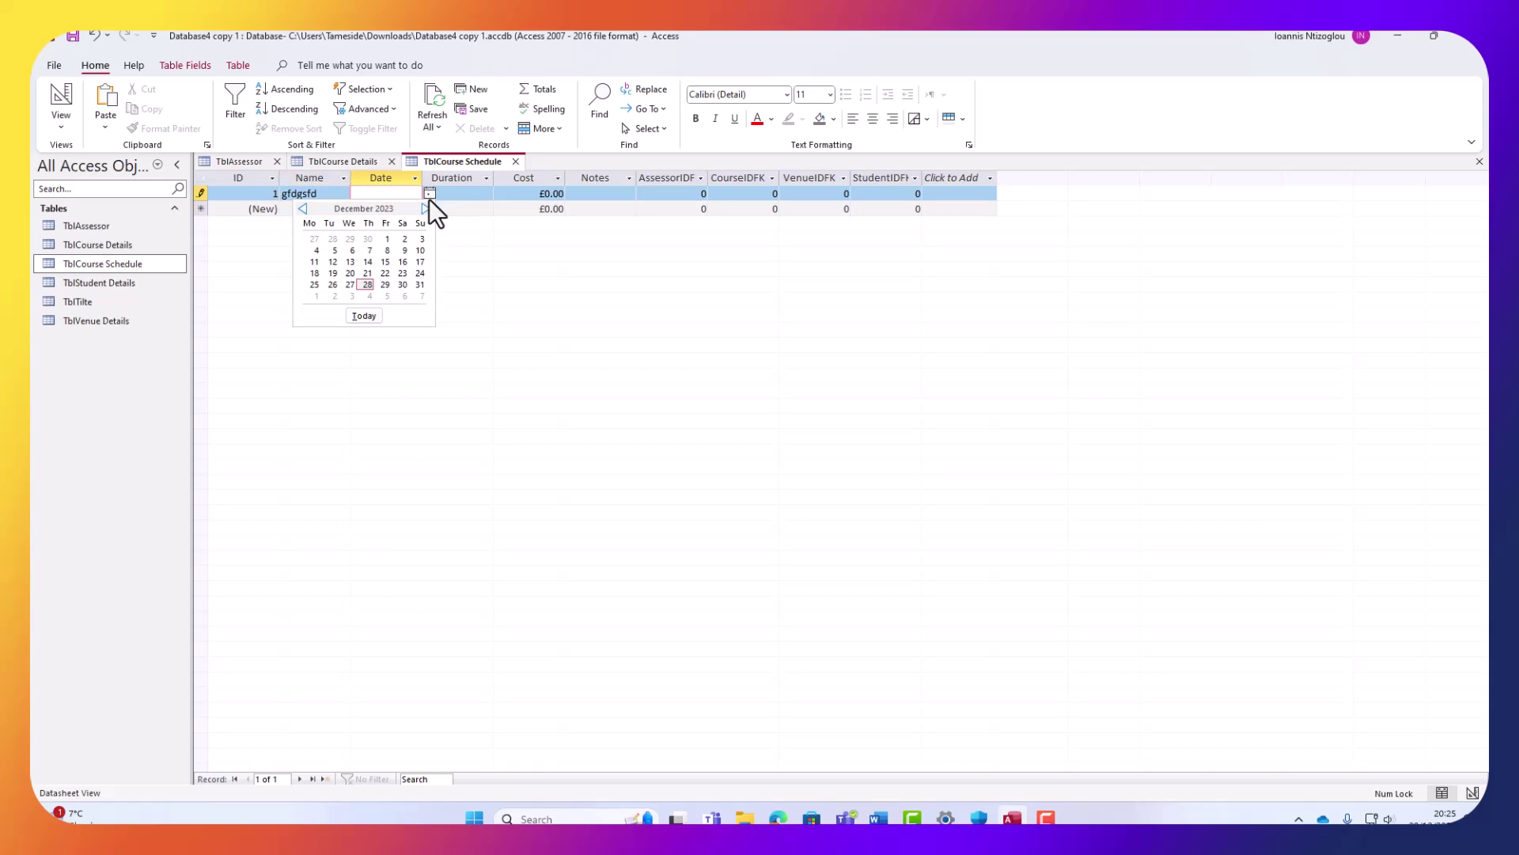
left_click(387, 283)
Enter Duration 33, dismiss the related-record warning, and set Cost to 122.
key("Tab")
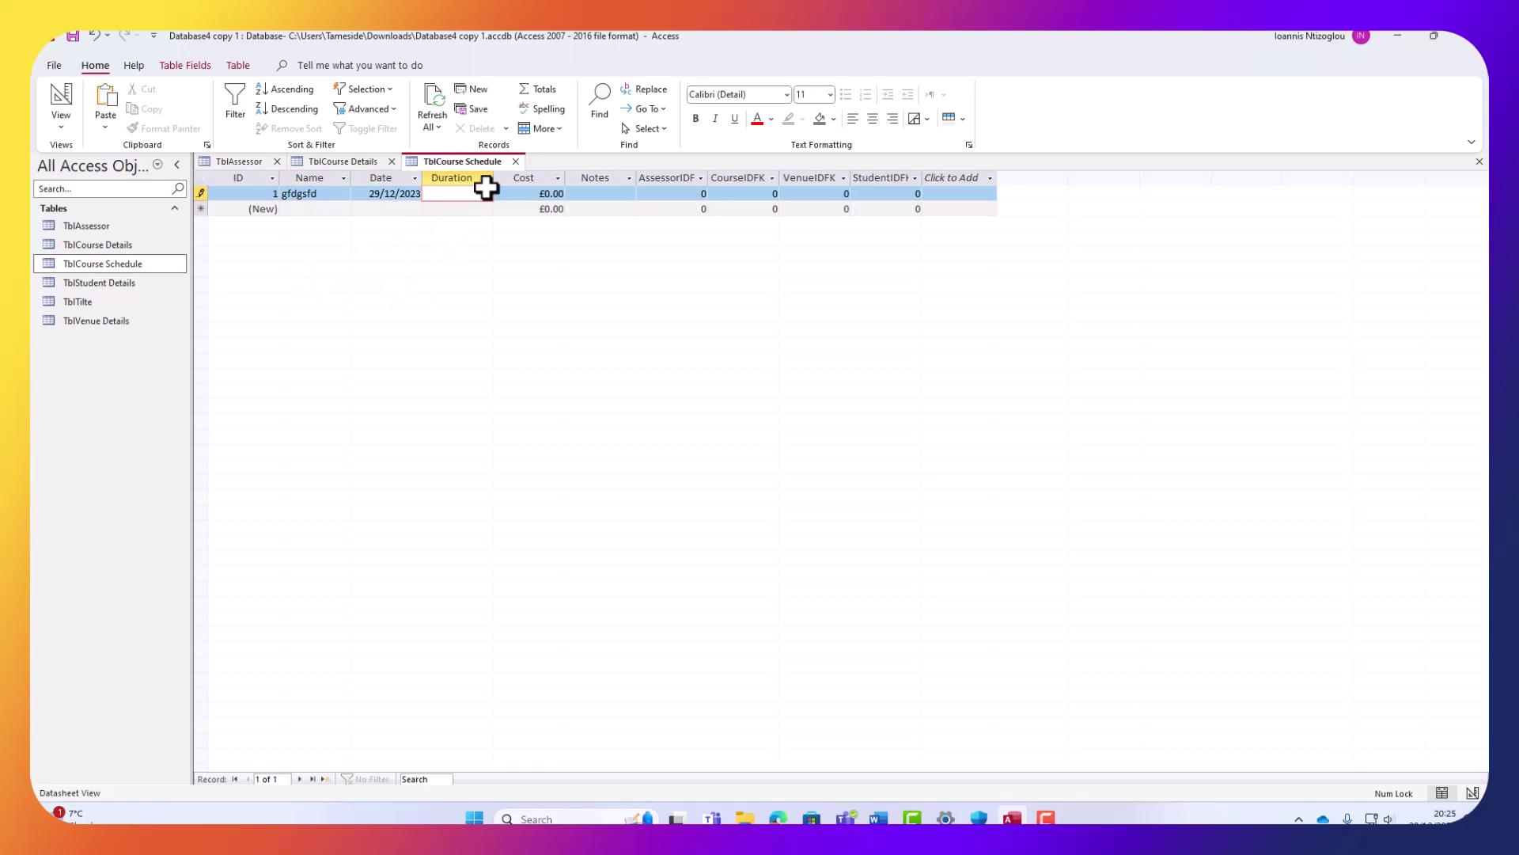
type("33")
left_click(551, 195)
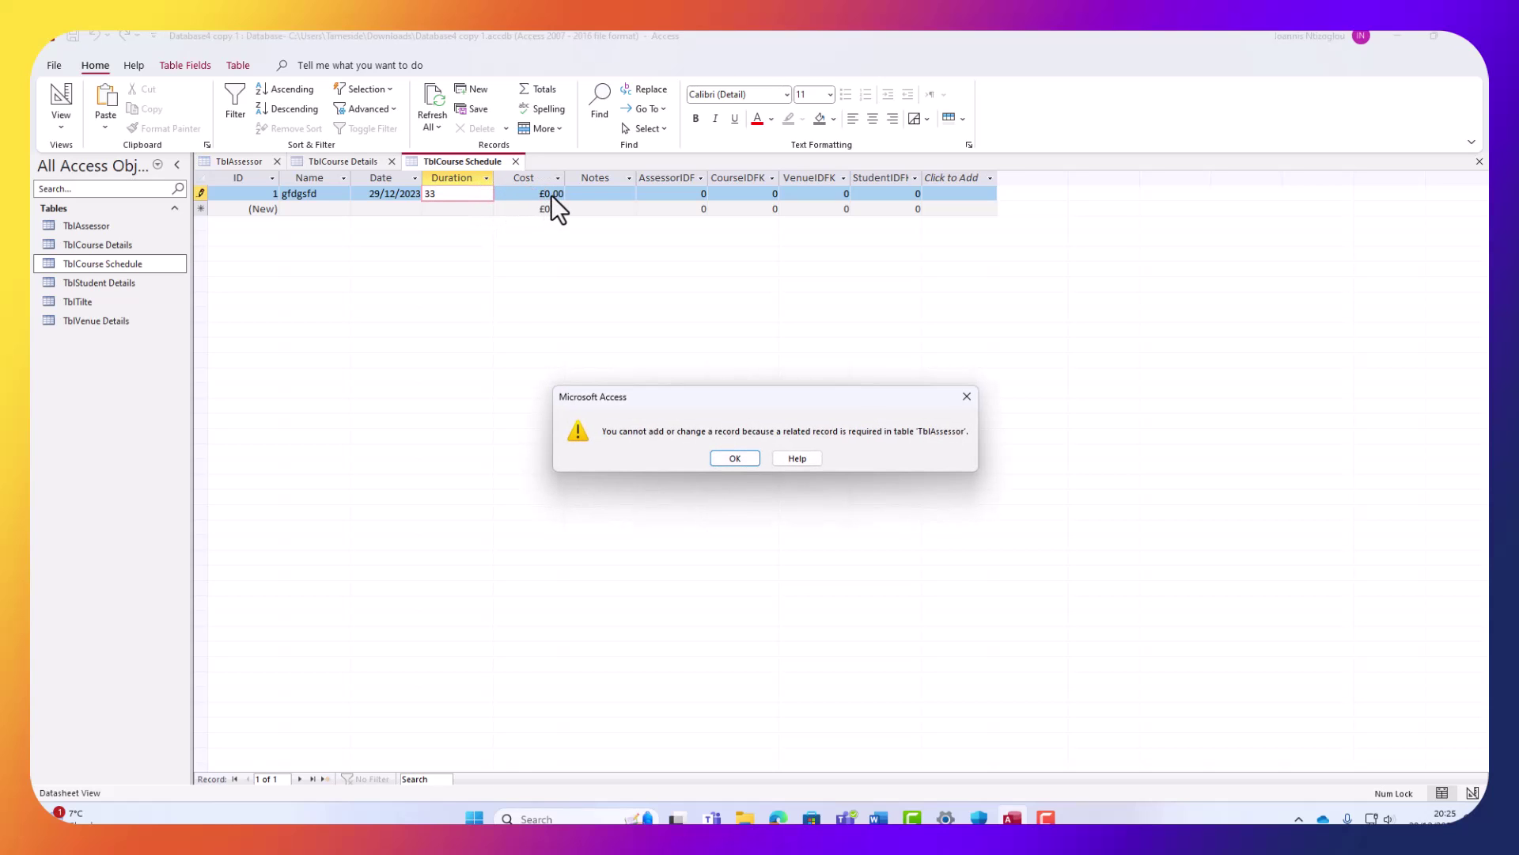
left_click(733, 459)
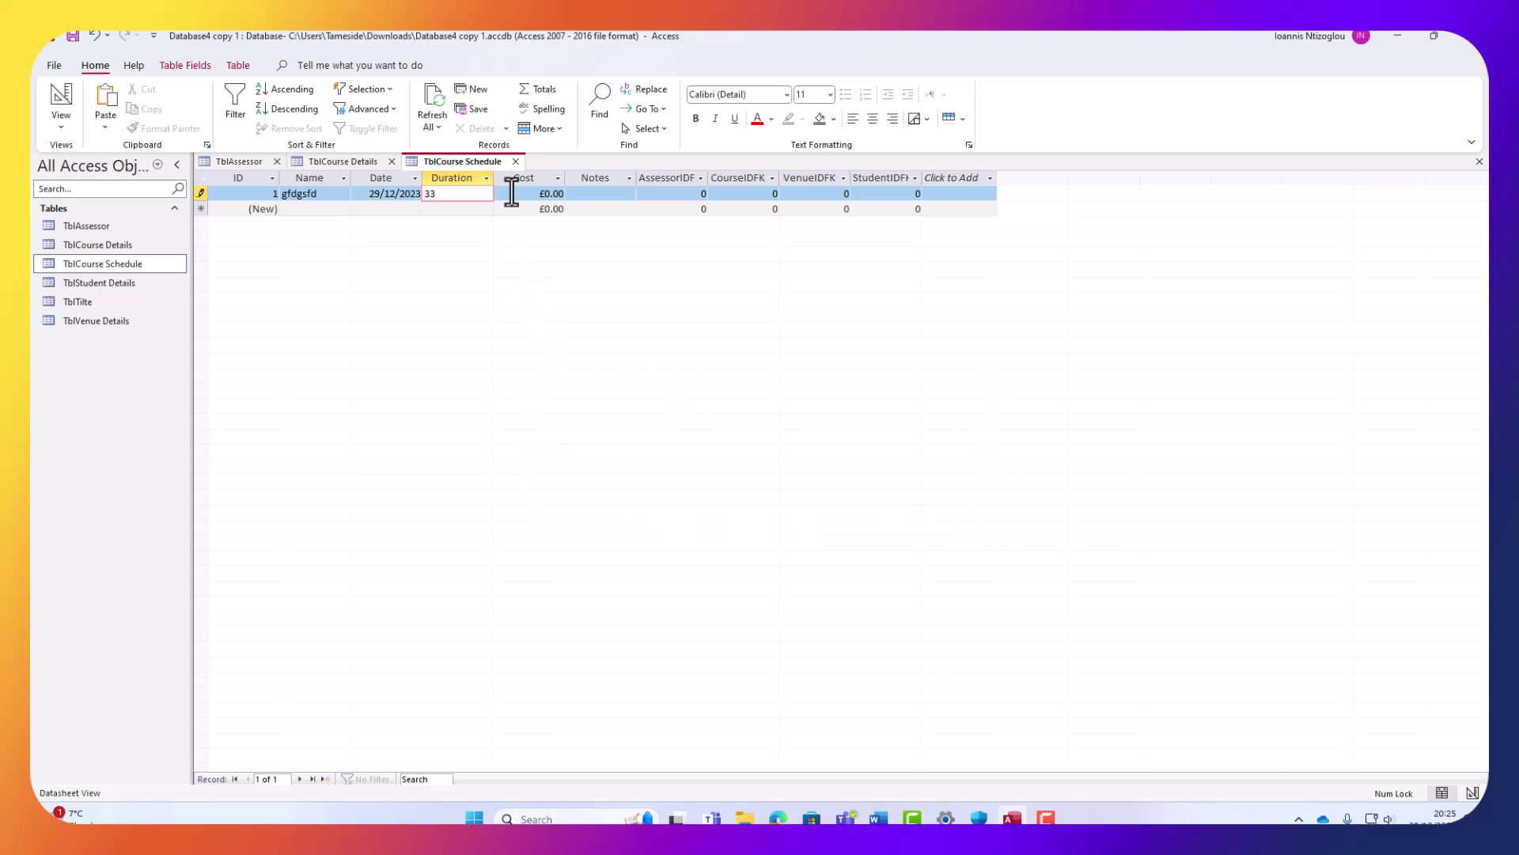
key("Tab")
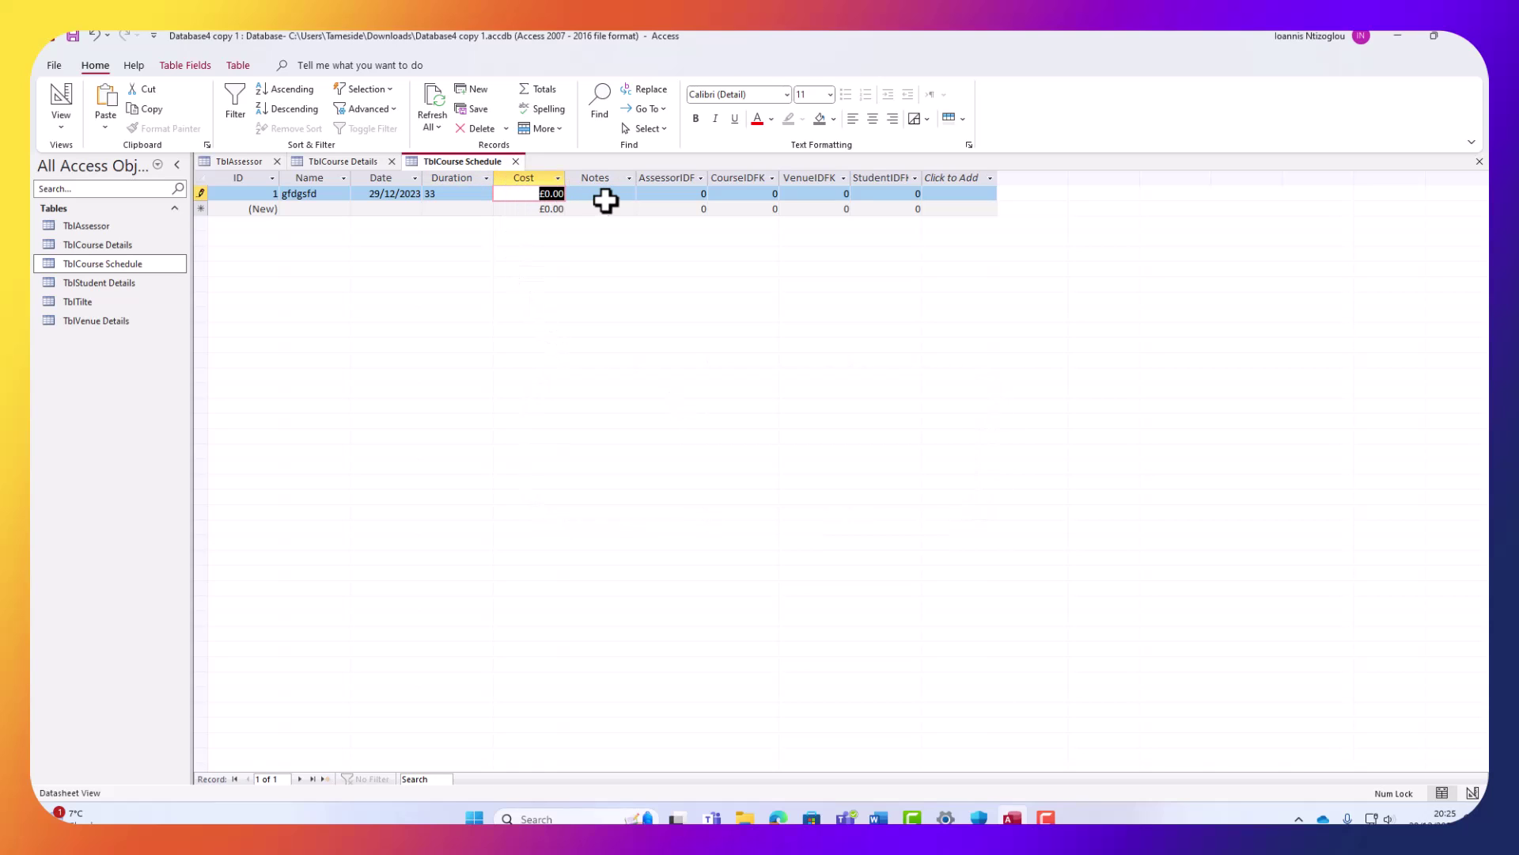
type("122")
left_click(603, 193)
Enter notes 'fdff' and dismiss the related-record warning.
type("fdff")
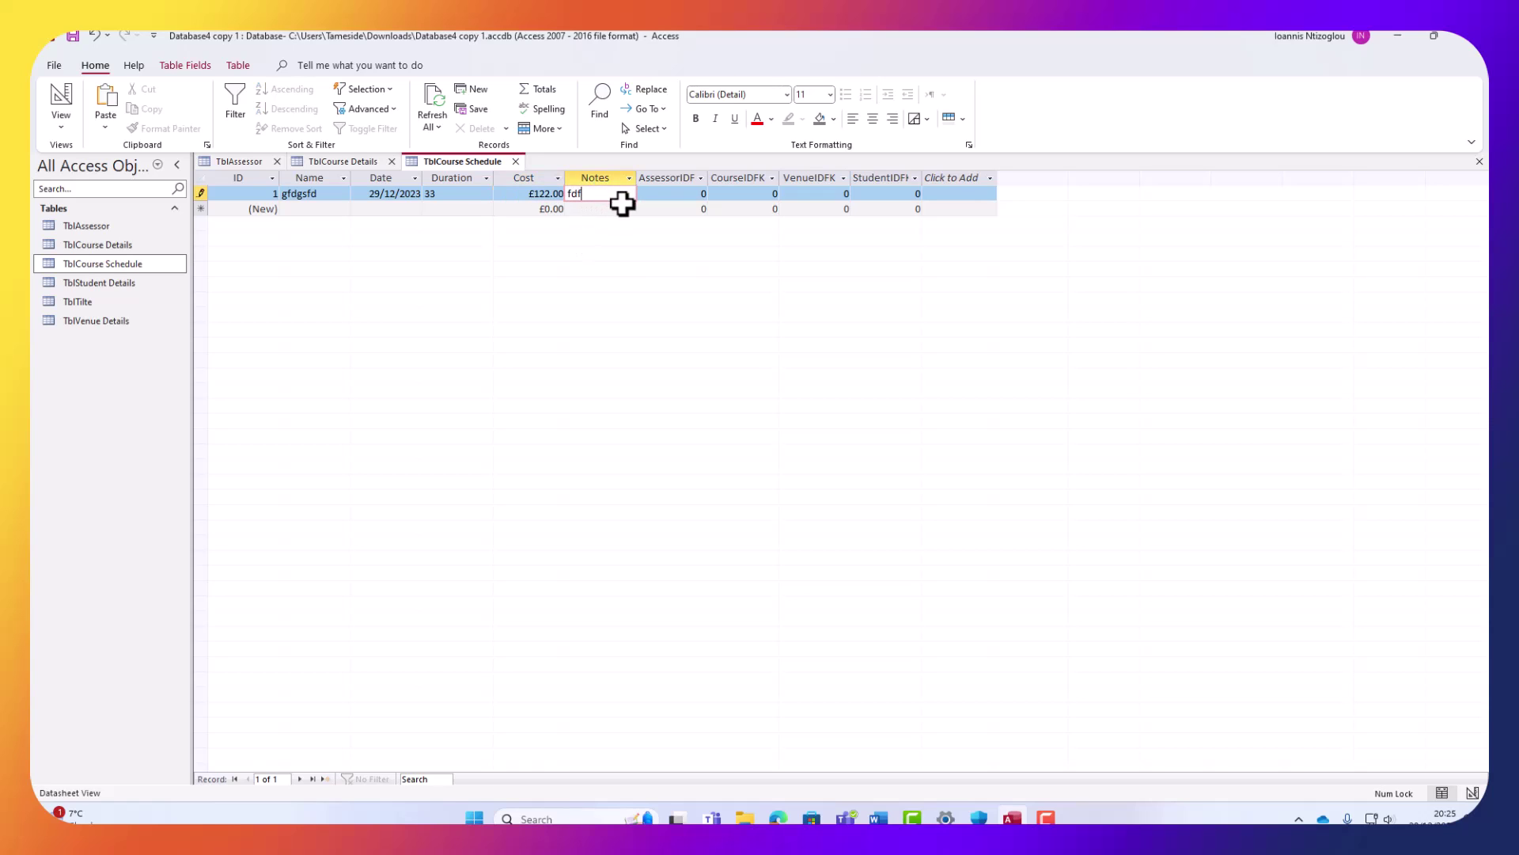
left_click(651, 210)
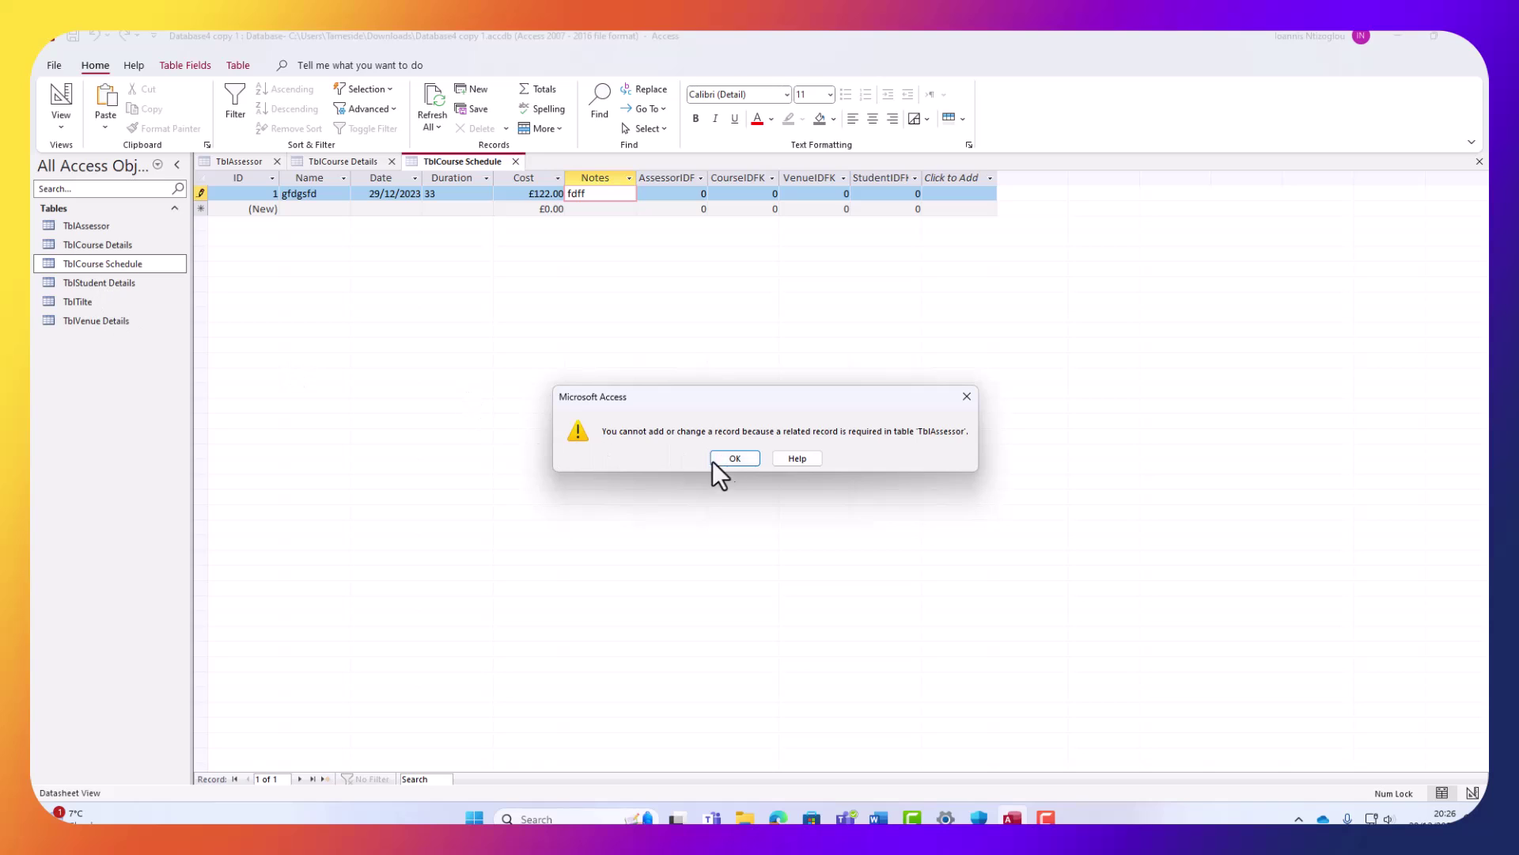
left_click(734, 458)
Clear the 0 values from AssessorIDFK, CourseIDFK, VenueIDFK and StudentIDFK, then save record 1.
double_click(710, 193)
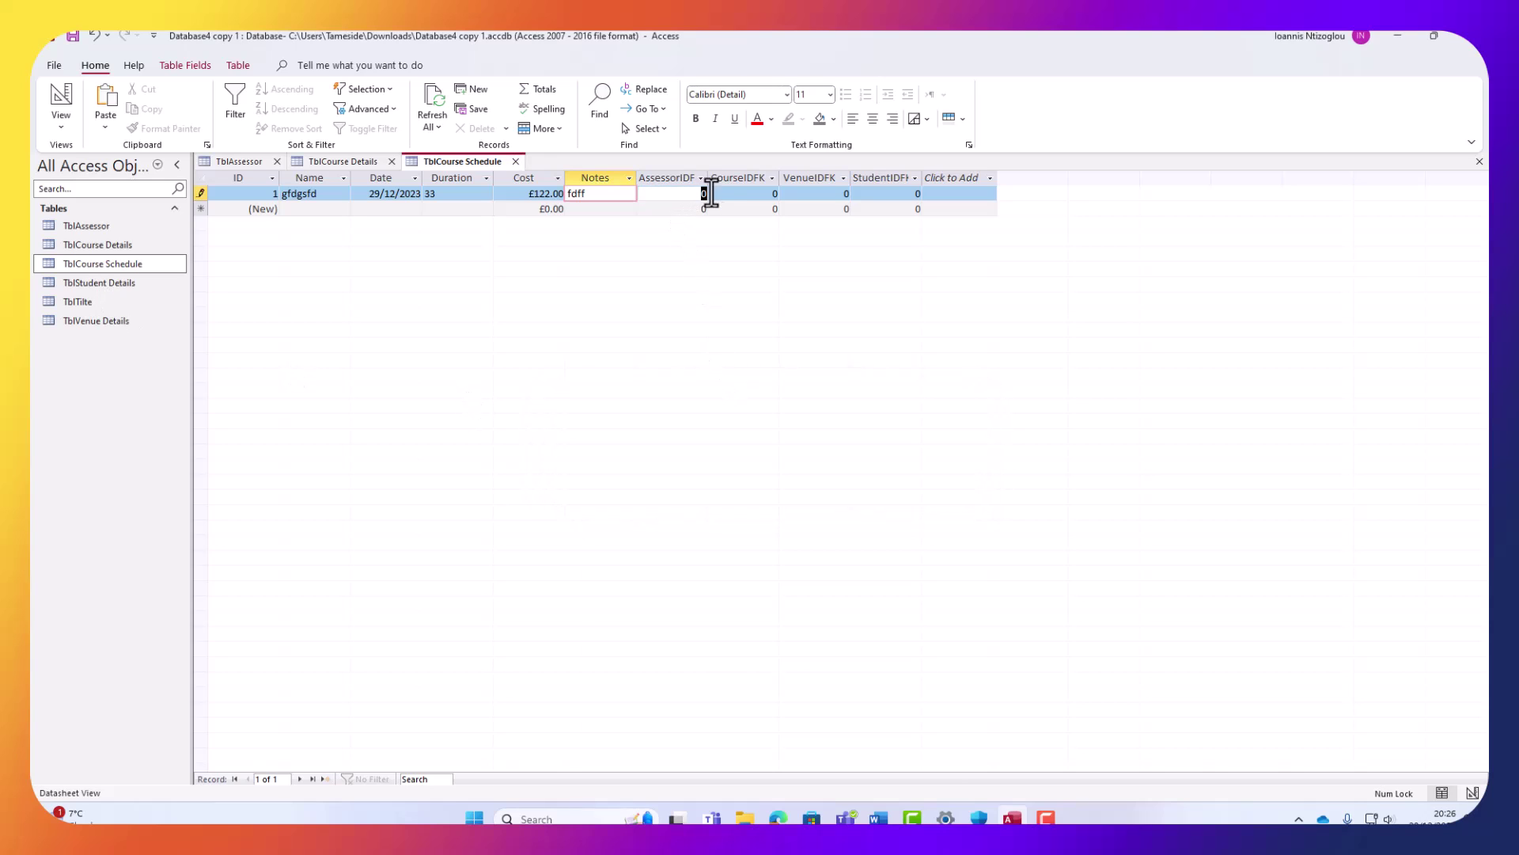
key("BackSpace")
double_click(774, 194)
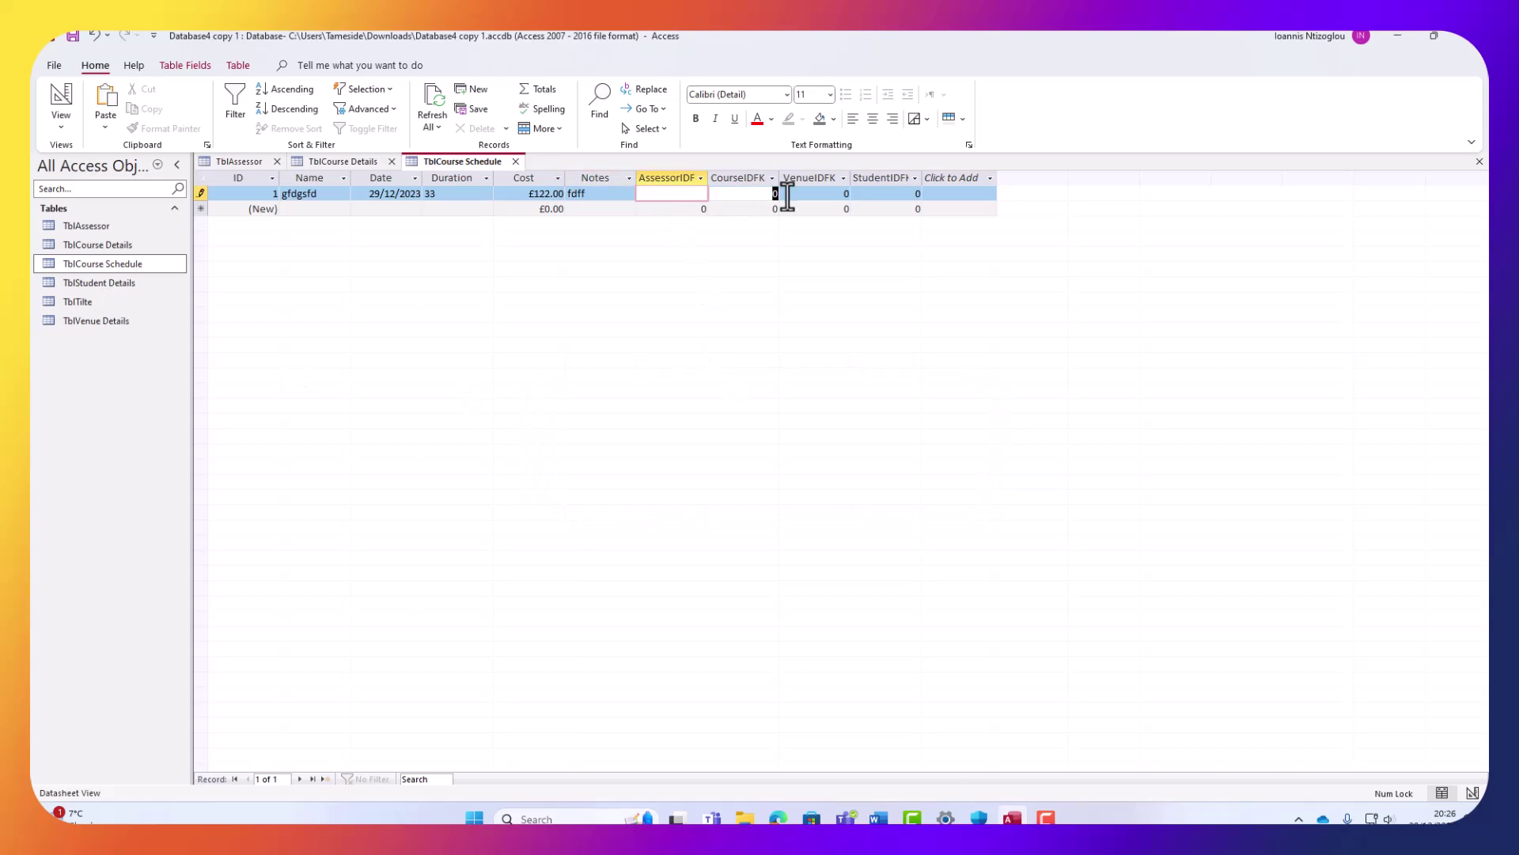
key("BackSpace")
double_click(844, 194)
key("BackSpace")
double_click(918, 194)
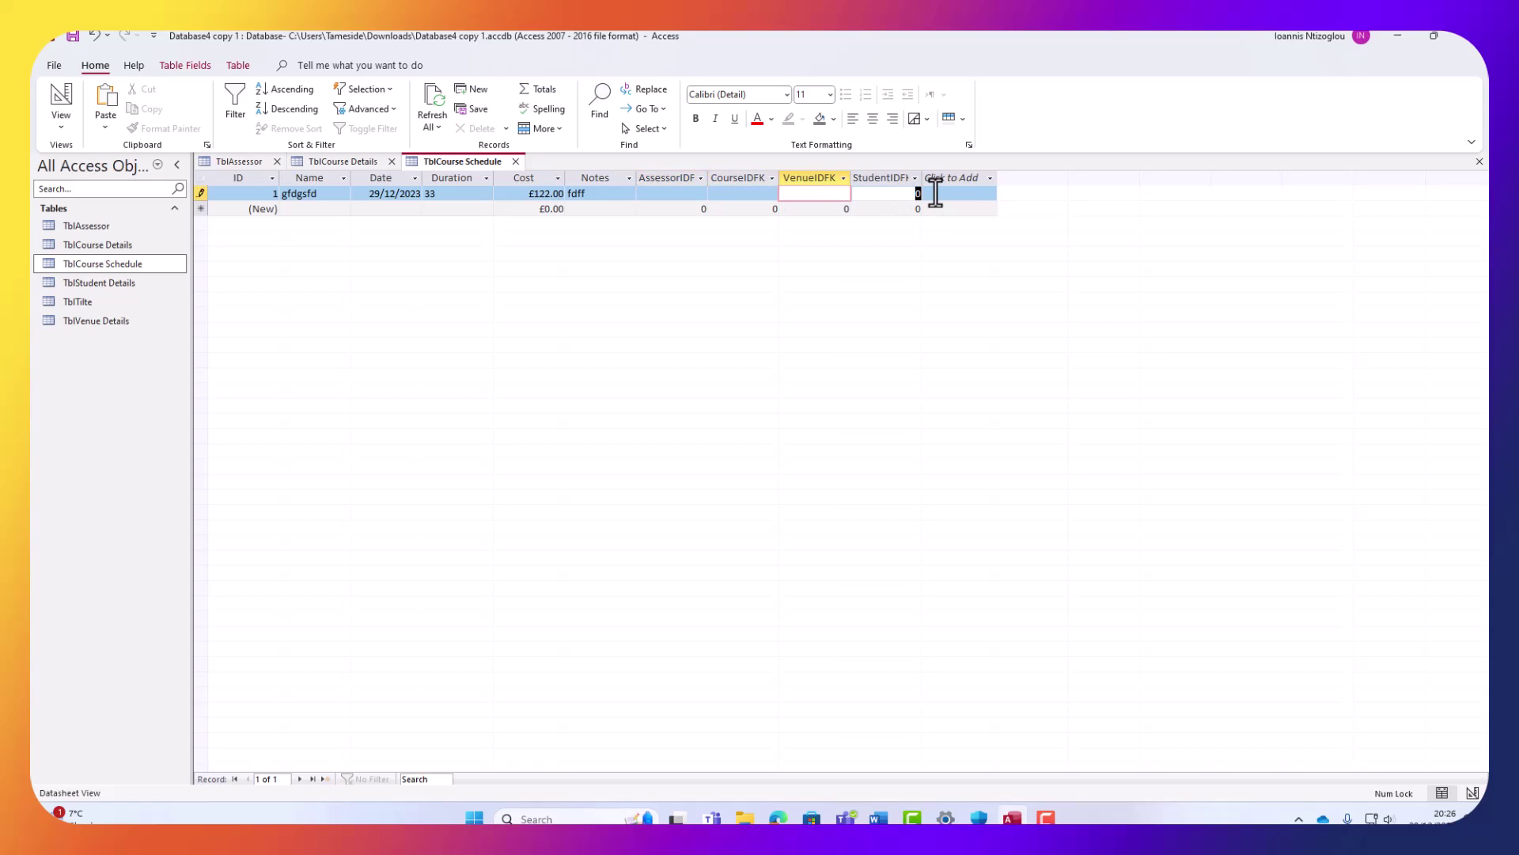
key("BackSpace")
left_click(473, 208)
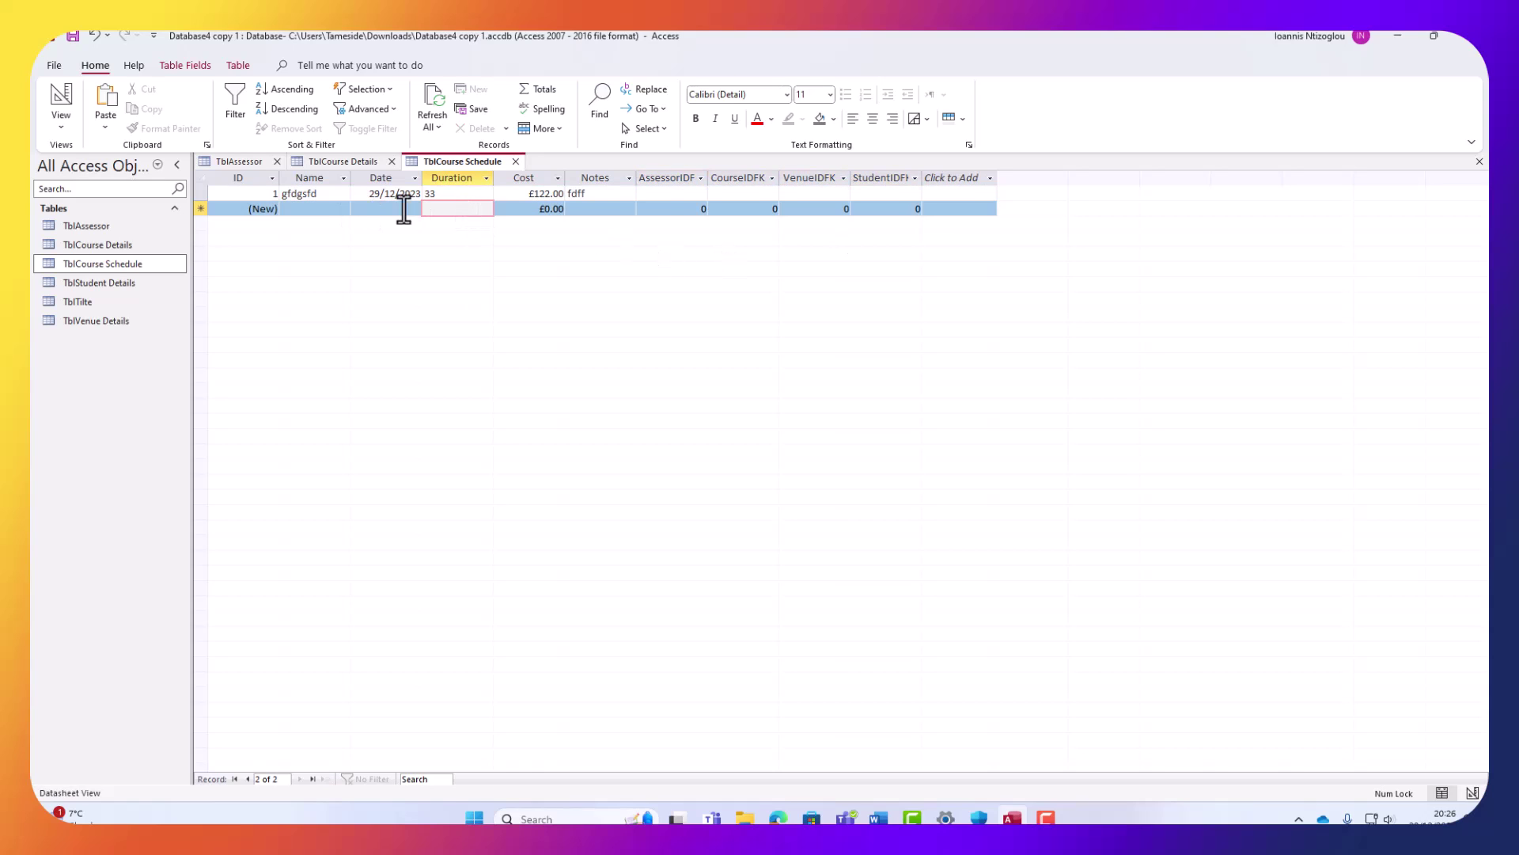
Check record 1's now-empty AssessorIDFK, CourseIDFK, VenueIDFK and StudentIDFK fields.
left_click(674, 193)
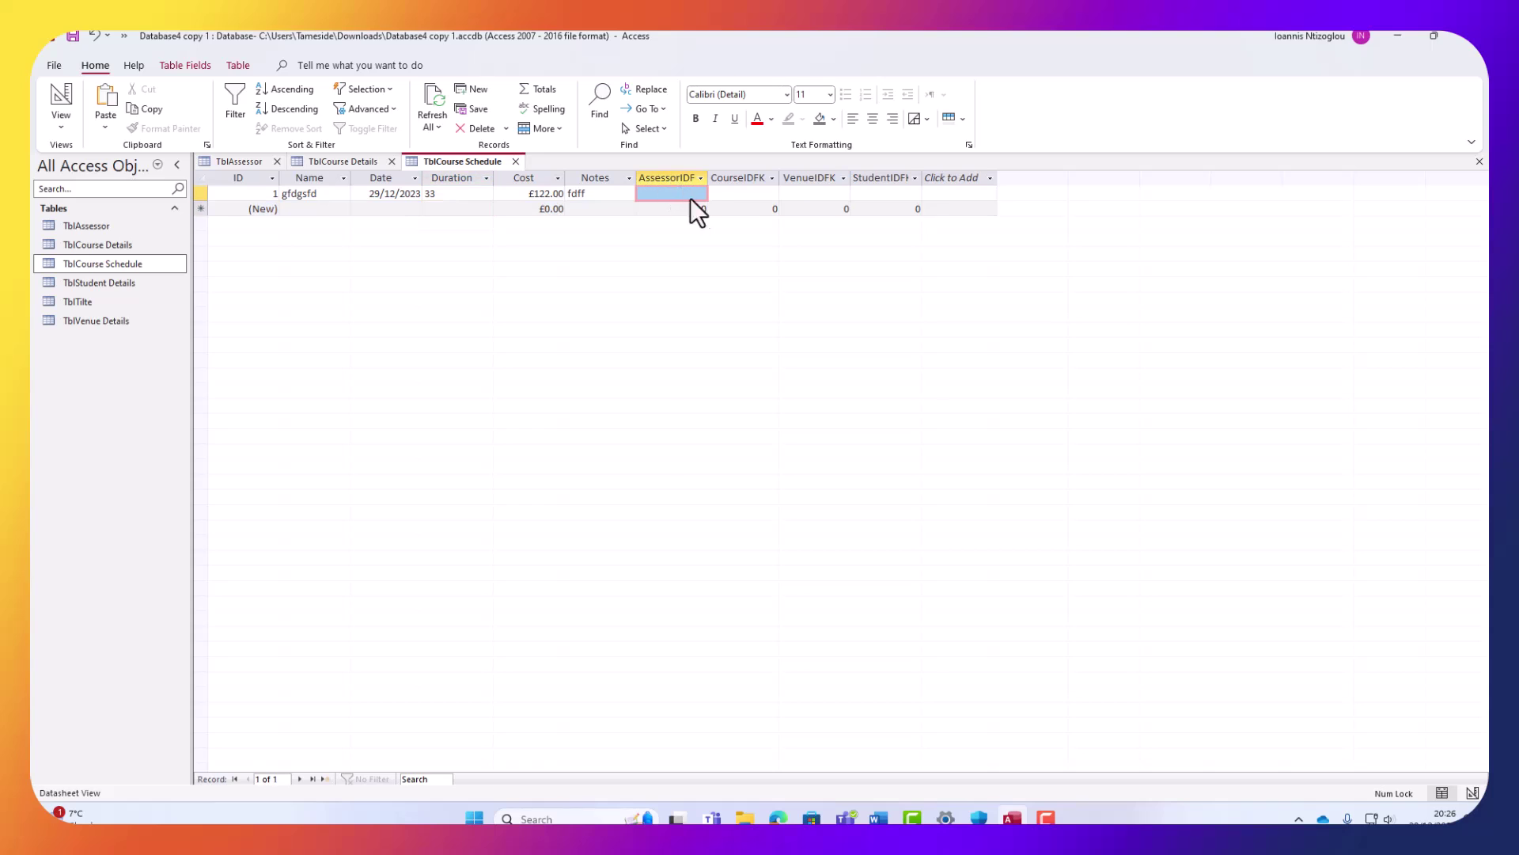
left_click(773, 196)
left_click(815, 195)
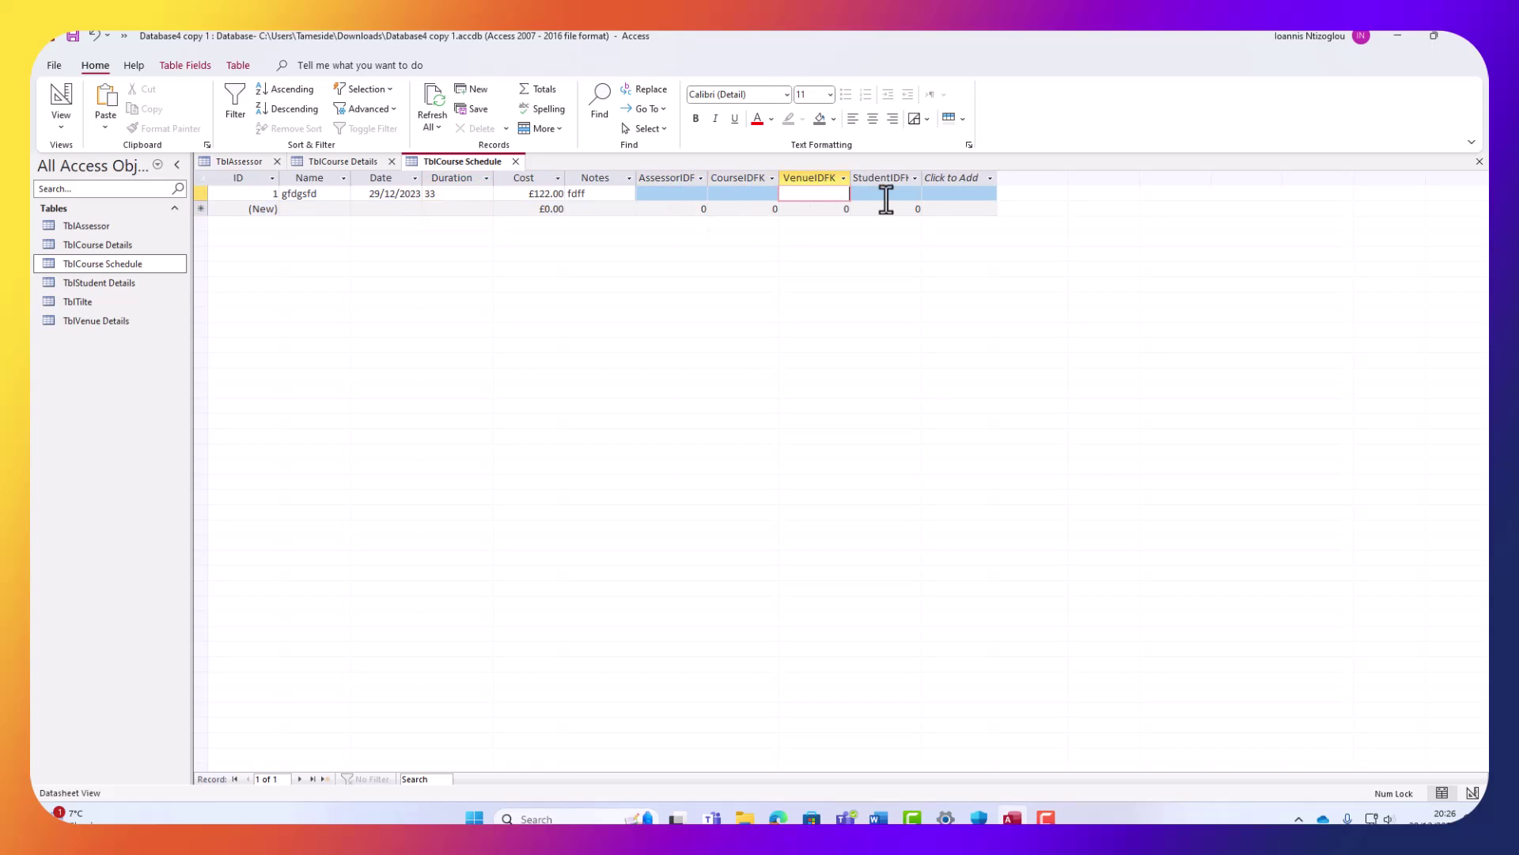
left_click(889, 196)
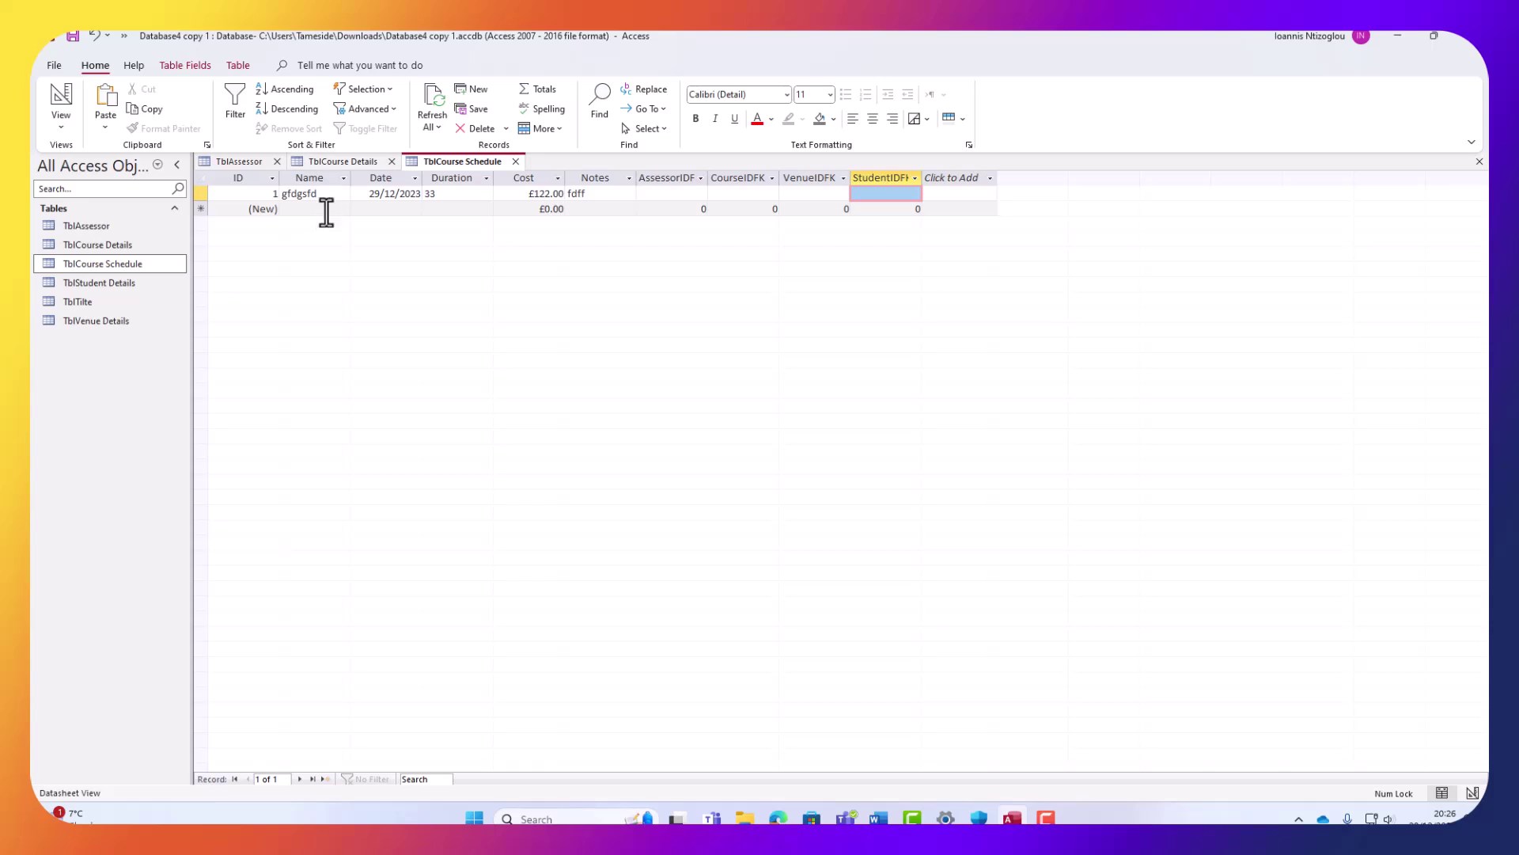
left_click(666, 195)
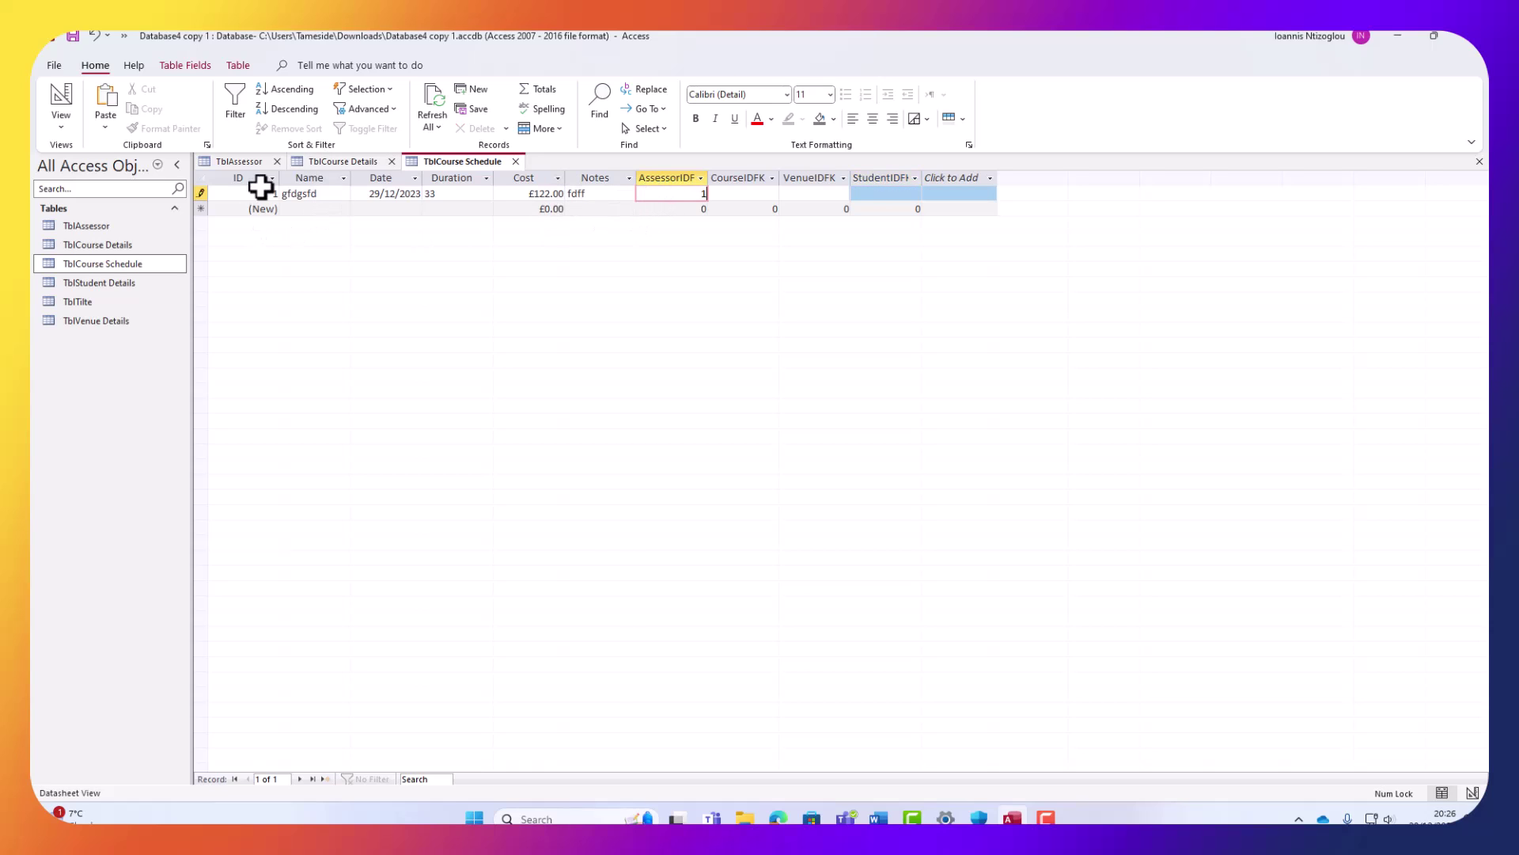
left_click(243, 162)
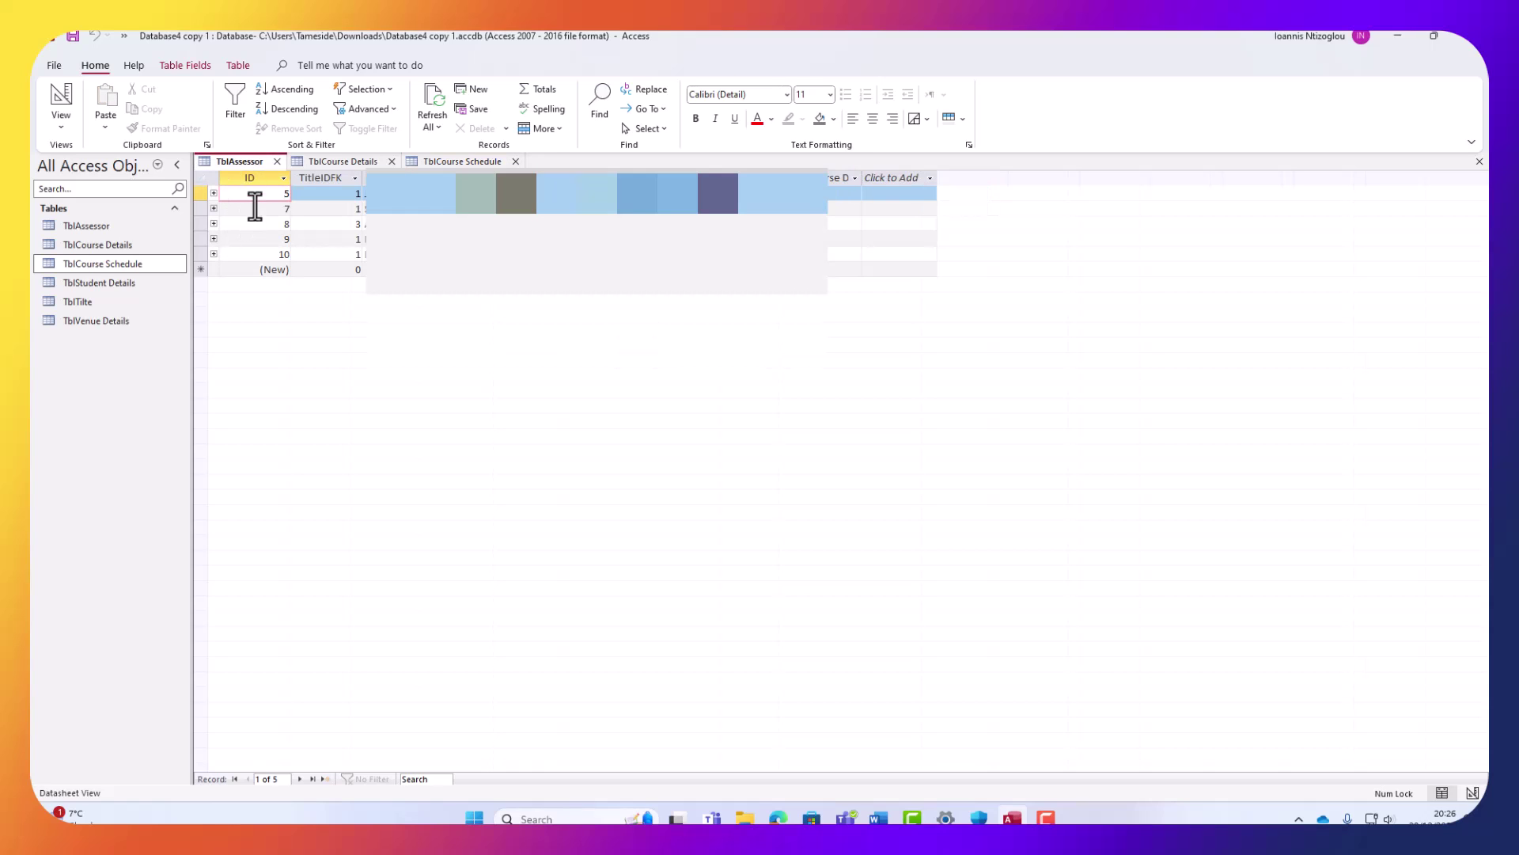
left_click(462, 161)
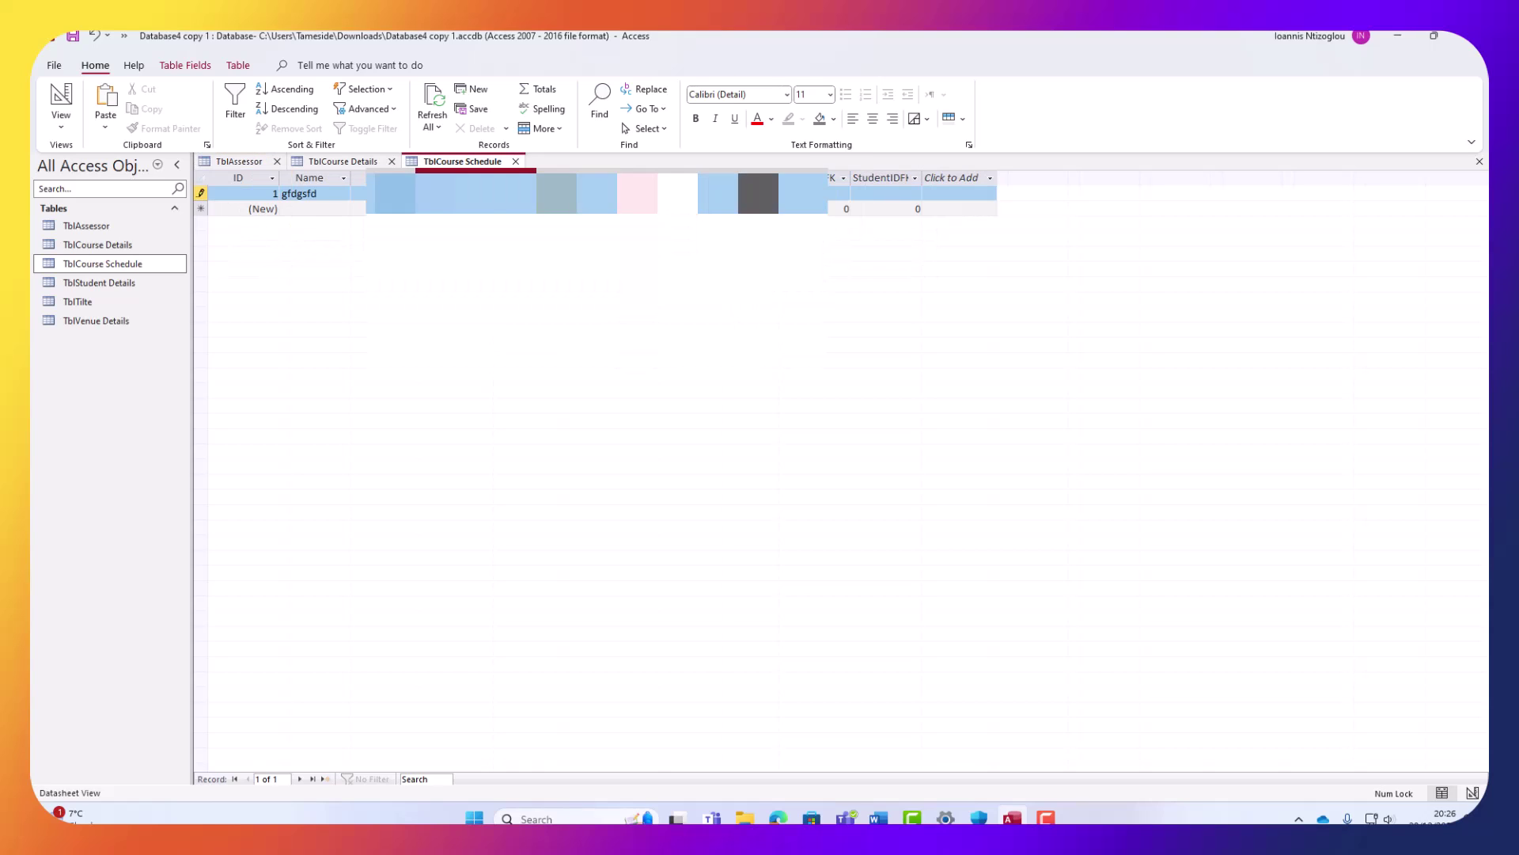
left_click(705, 207)
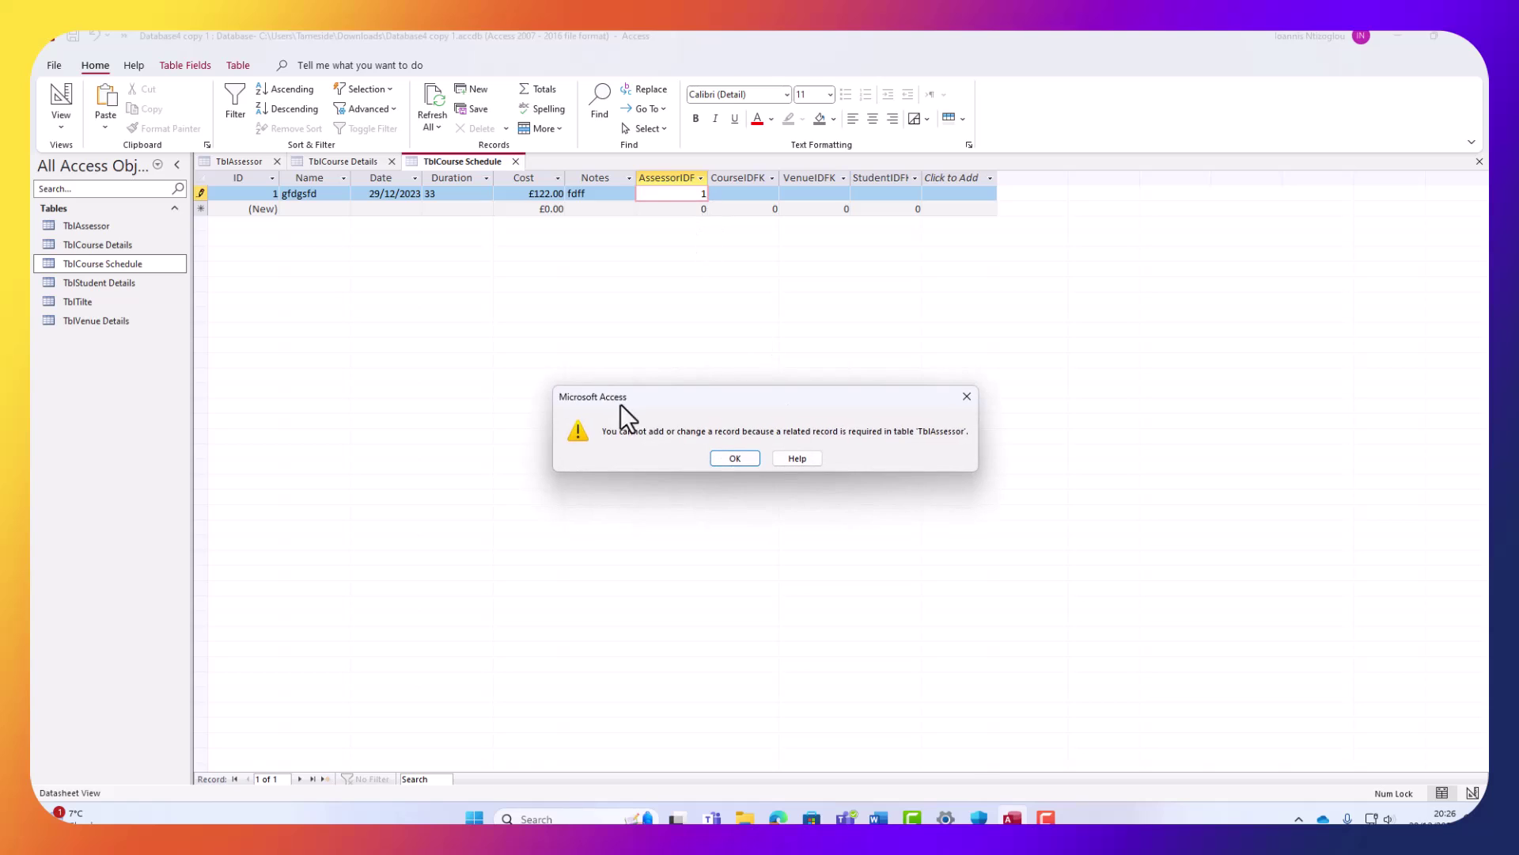
left_click(733, 459)
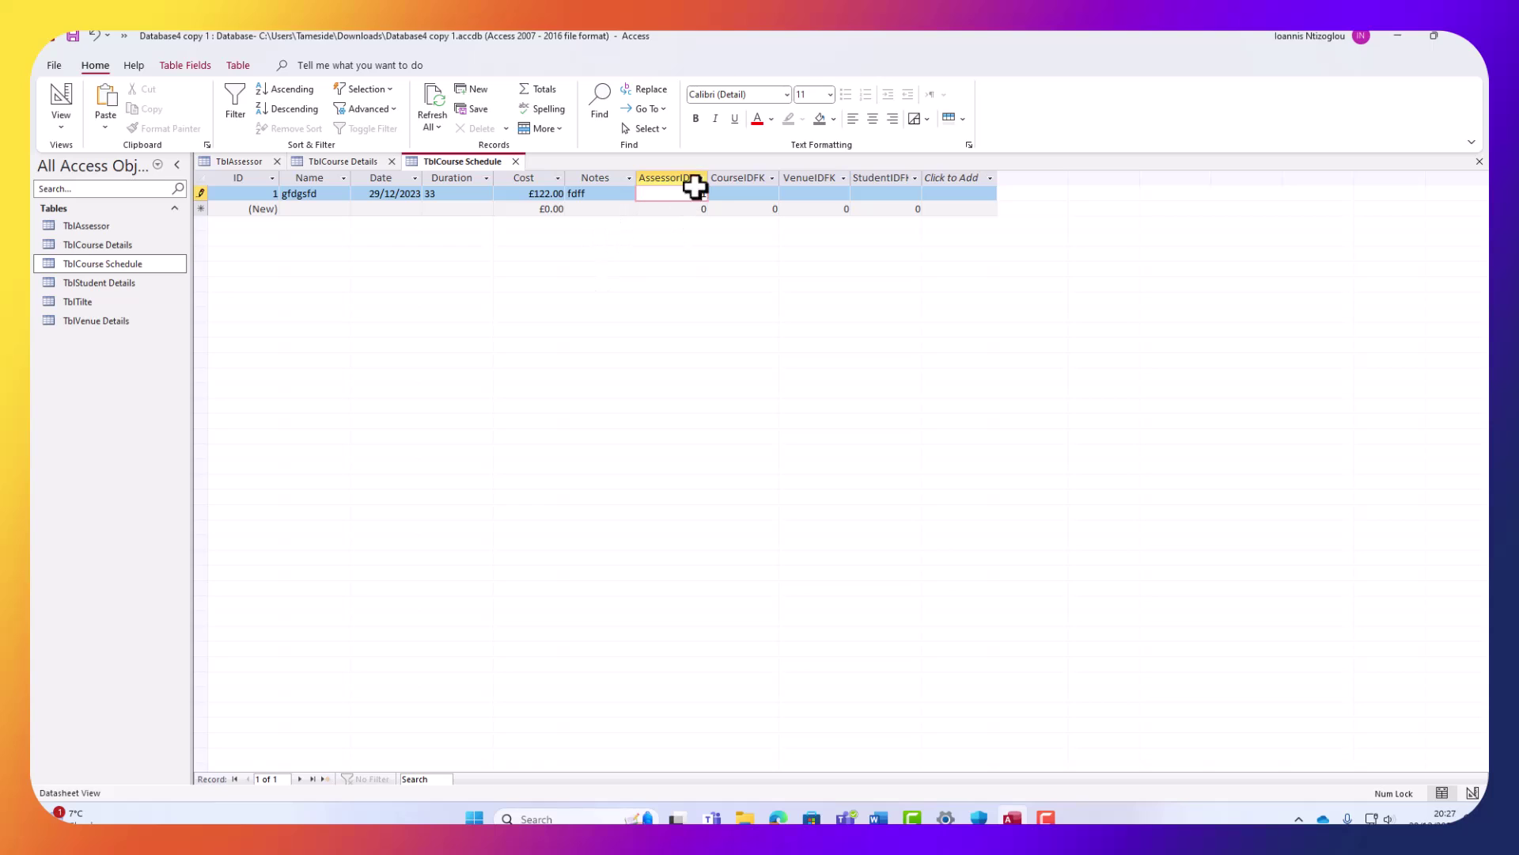
type("1")
key("BackSpace")
Review the TblAssessor–TblCourse Schedule relationship's referential integrity, then return to TblCourse Schedule.
left_click(242, 63)
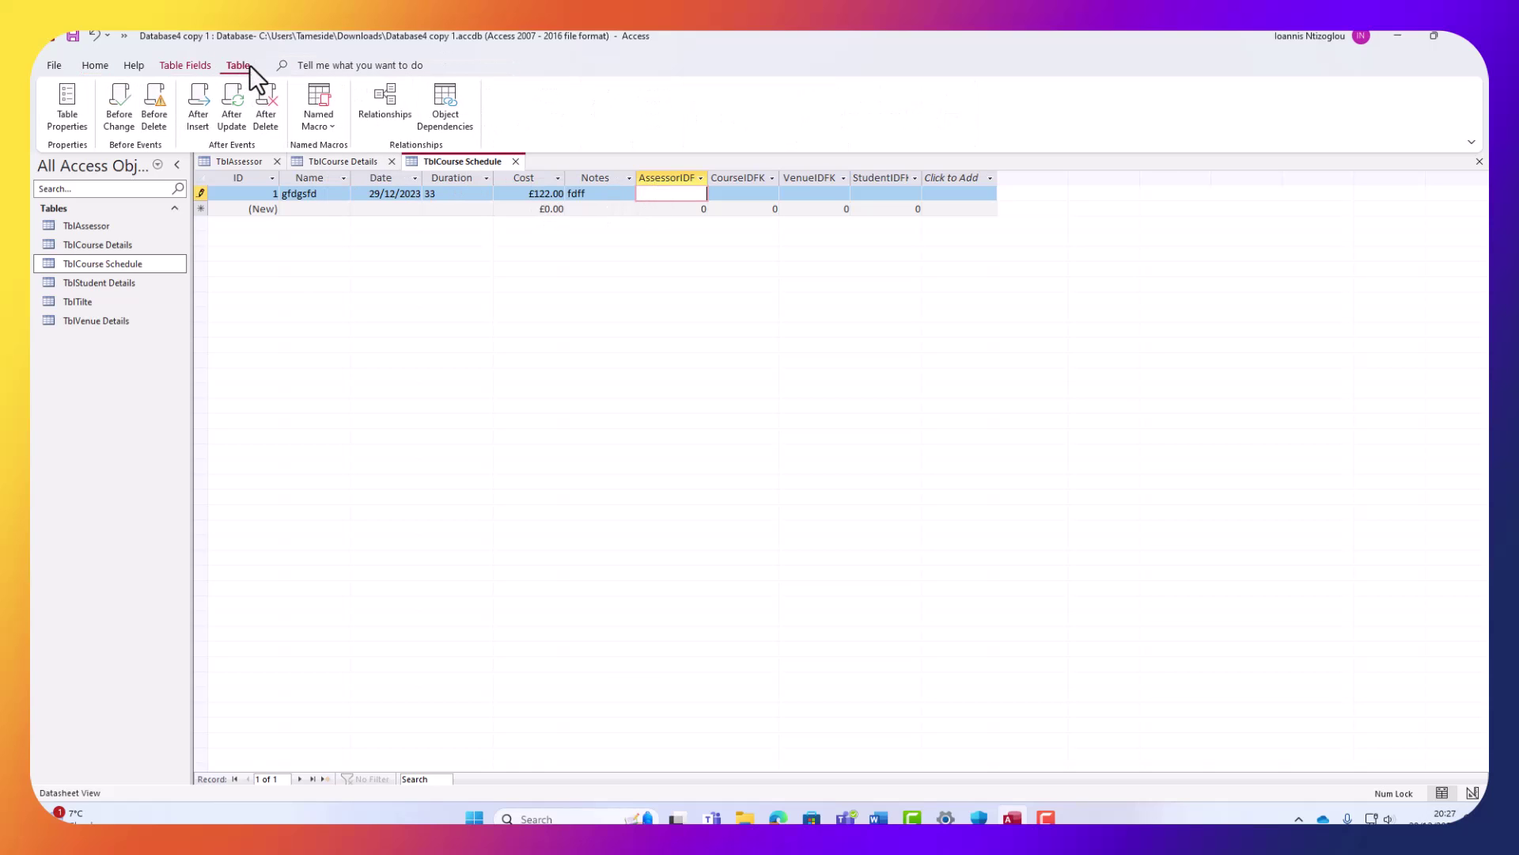
left_click(369, 97)
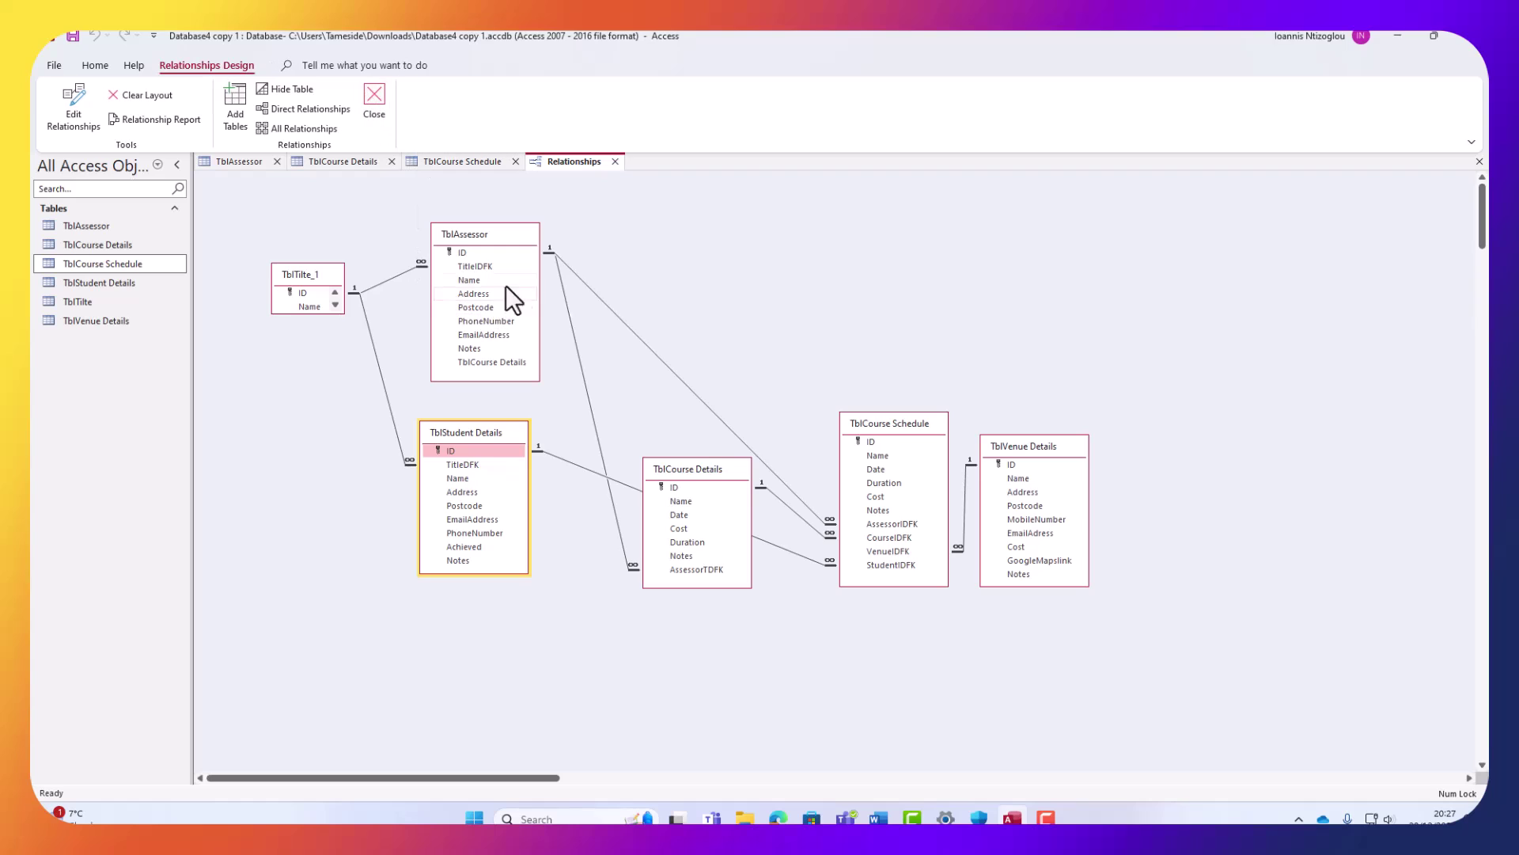
double_click(604, 302)
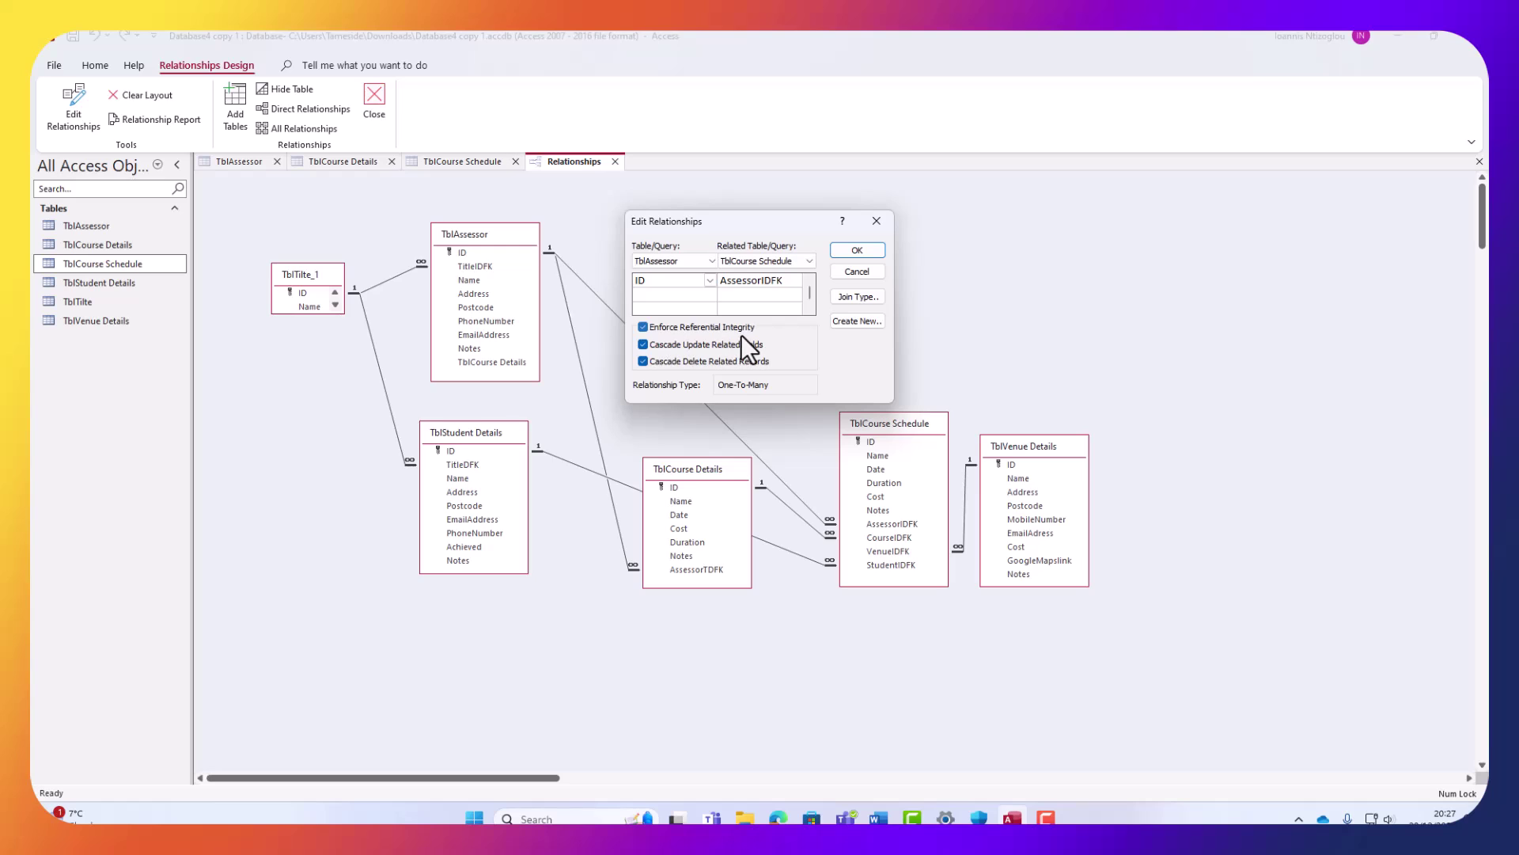
left_click(876, 224)
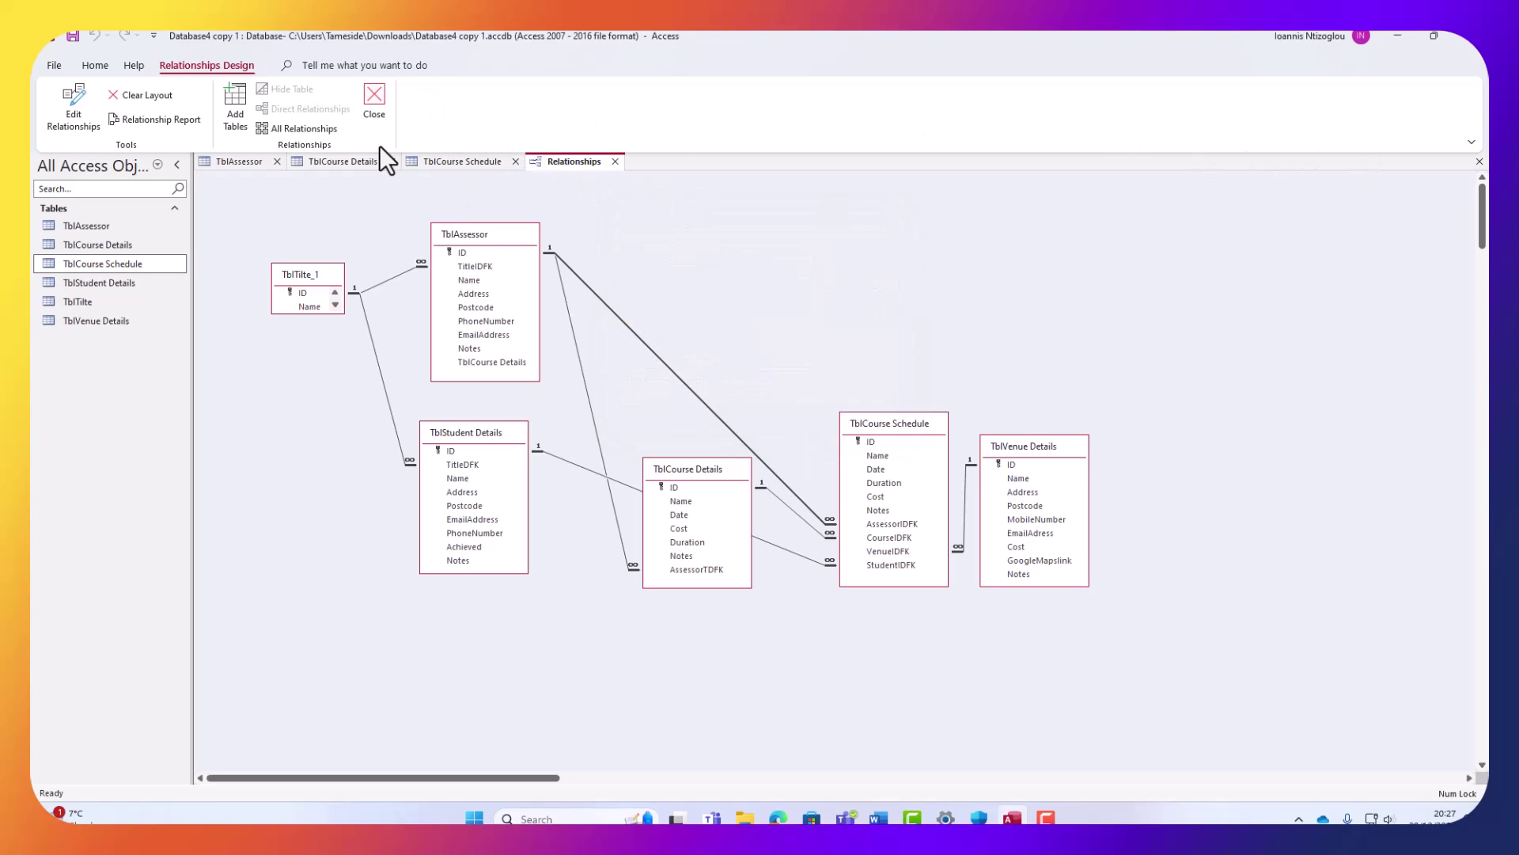
left_click(476, 167)
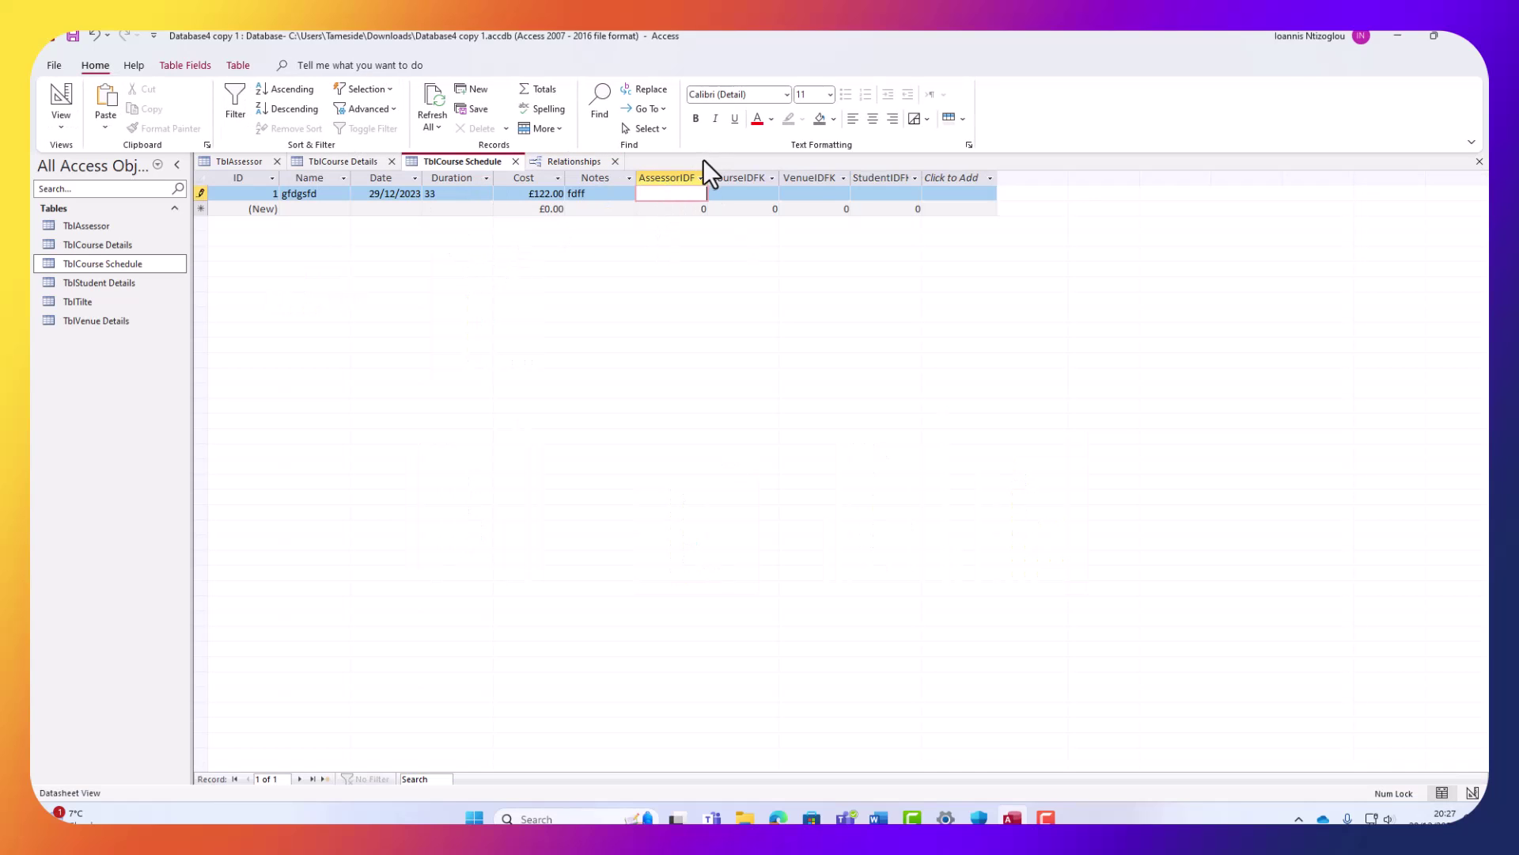
Save record 1 with AssessorIDFK 5 and check it against the TblAssessor IDs.
type("5")
left_click(732, 208)
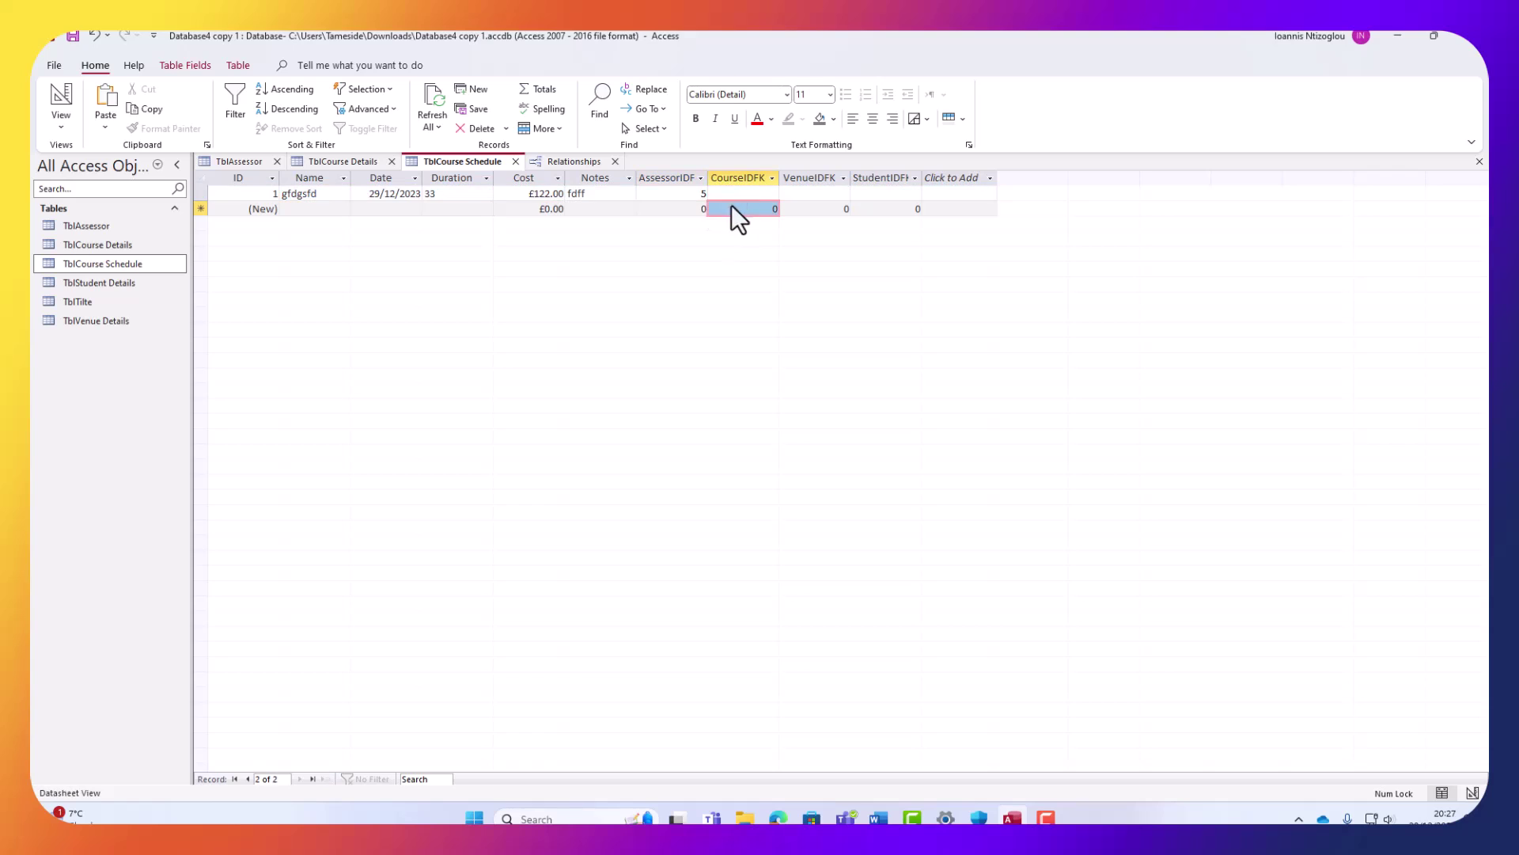
left_click(243, 165)
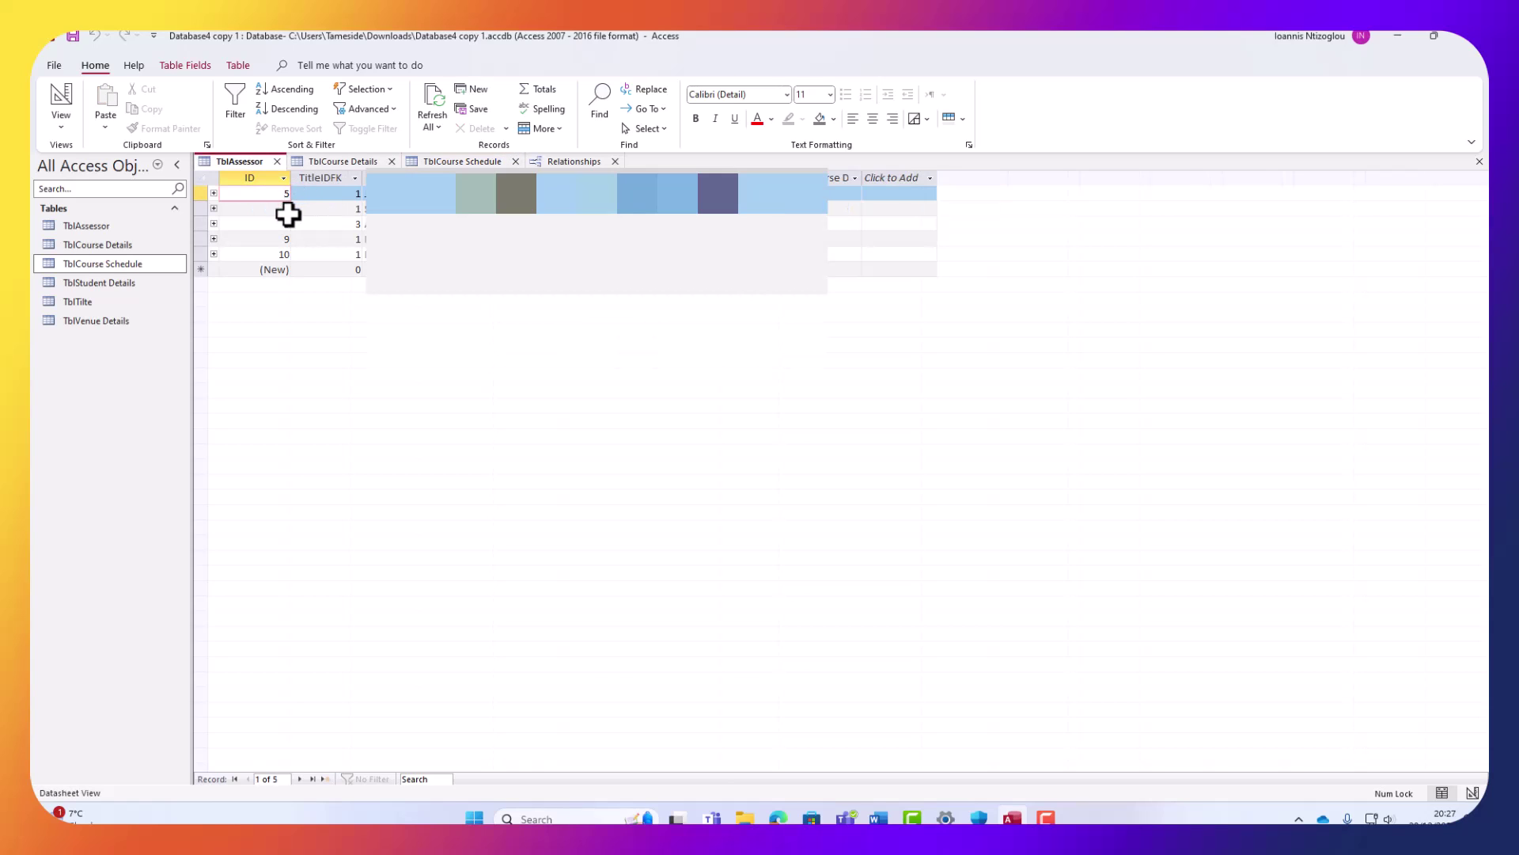
left_click(443, 161)
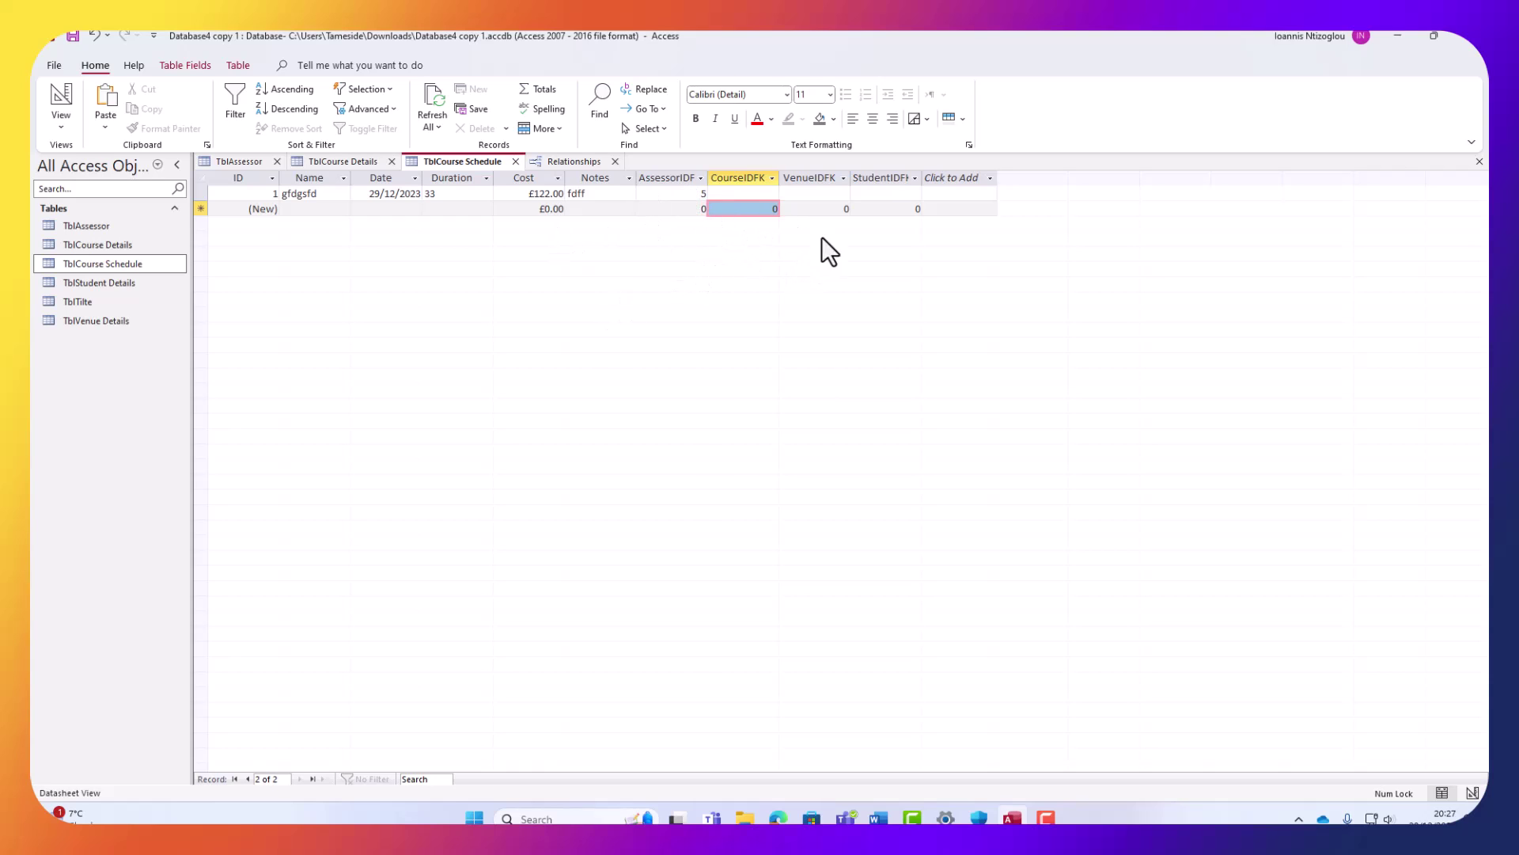
Select record 1's CourseIDFK cell, then view the TblAssessor datasheet listing IDs 5, 7, 8, 9 and 10.
left_click(736, 195)
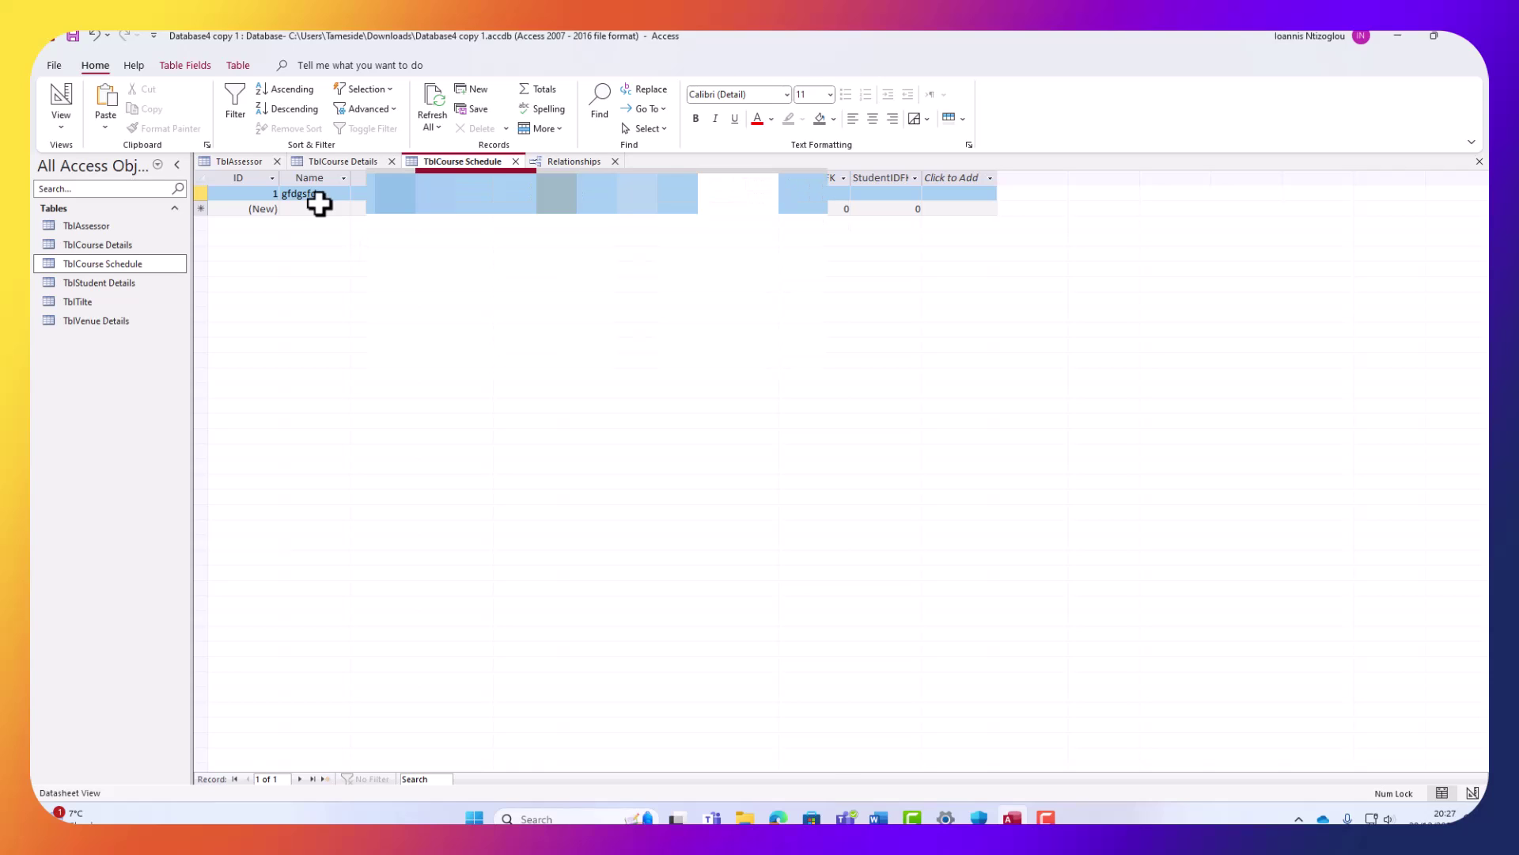
left_click(222, 161)
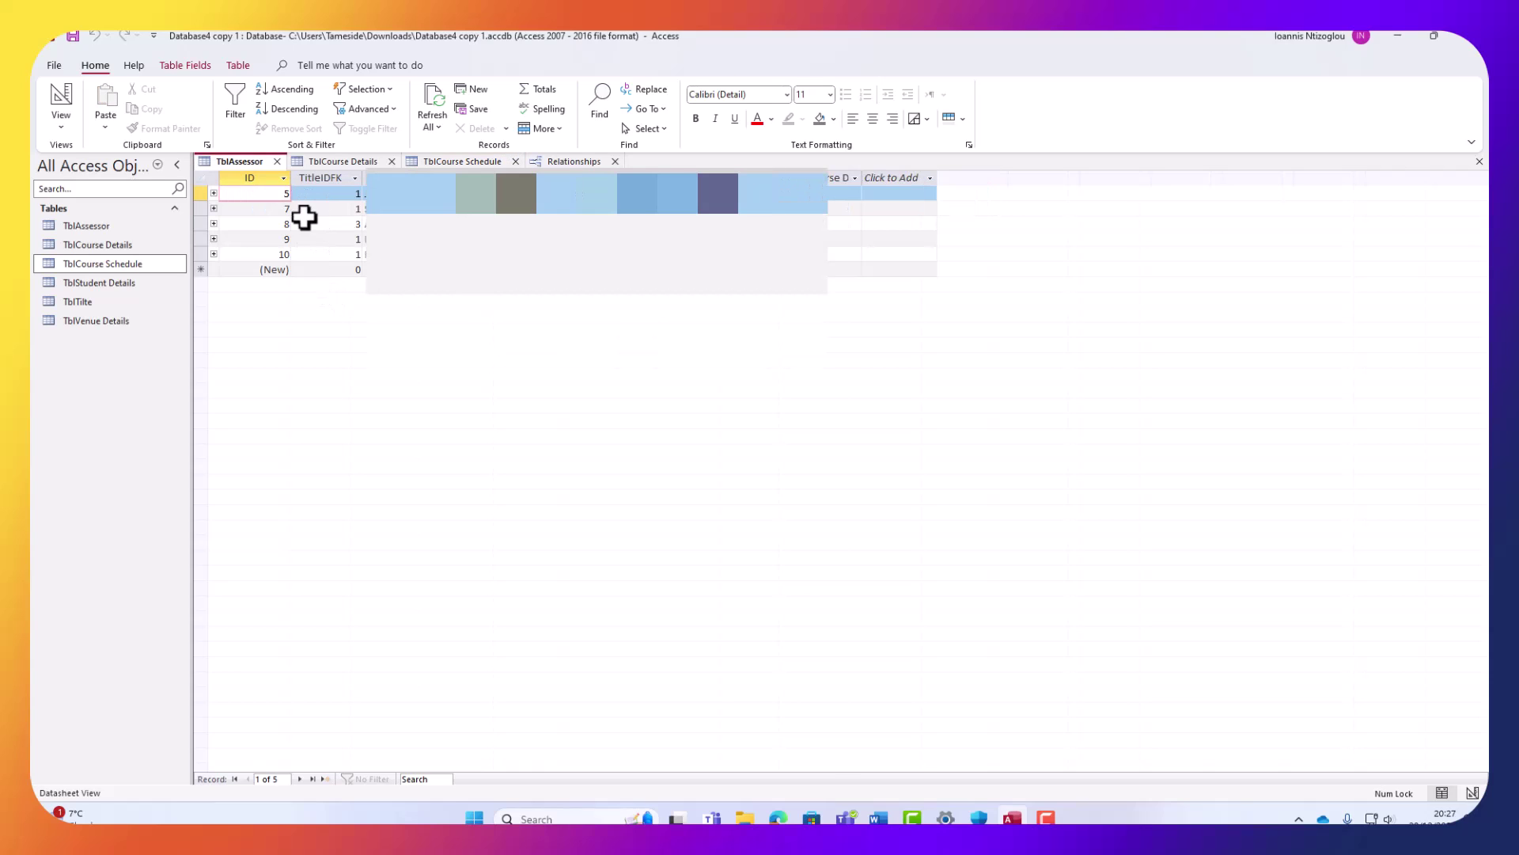